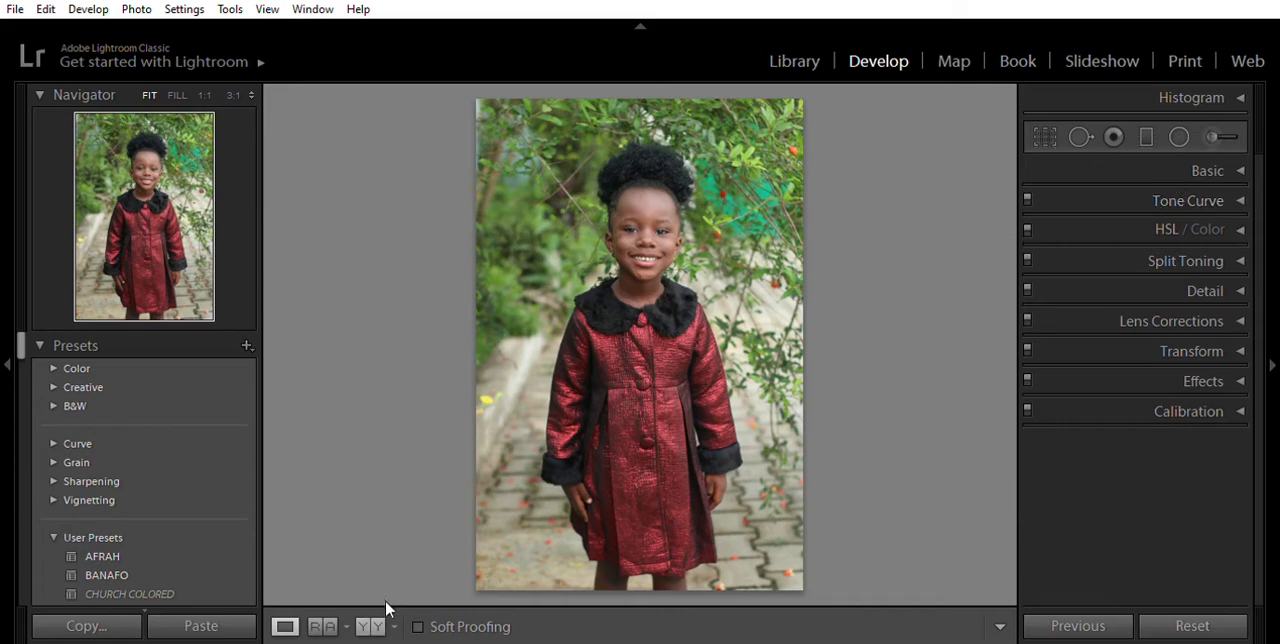
- Show the photo in a side-by-side before and after comparison and expand the Tone Curve settings
click(376, 624)
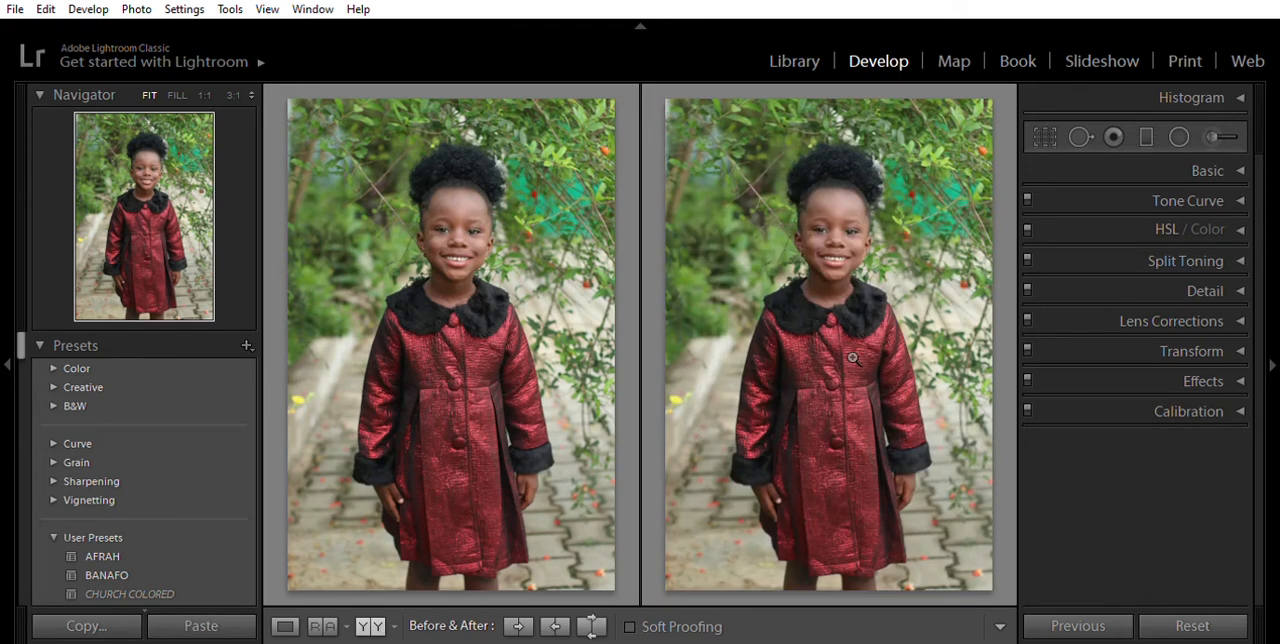
click(1240, 195)
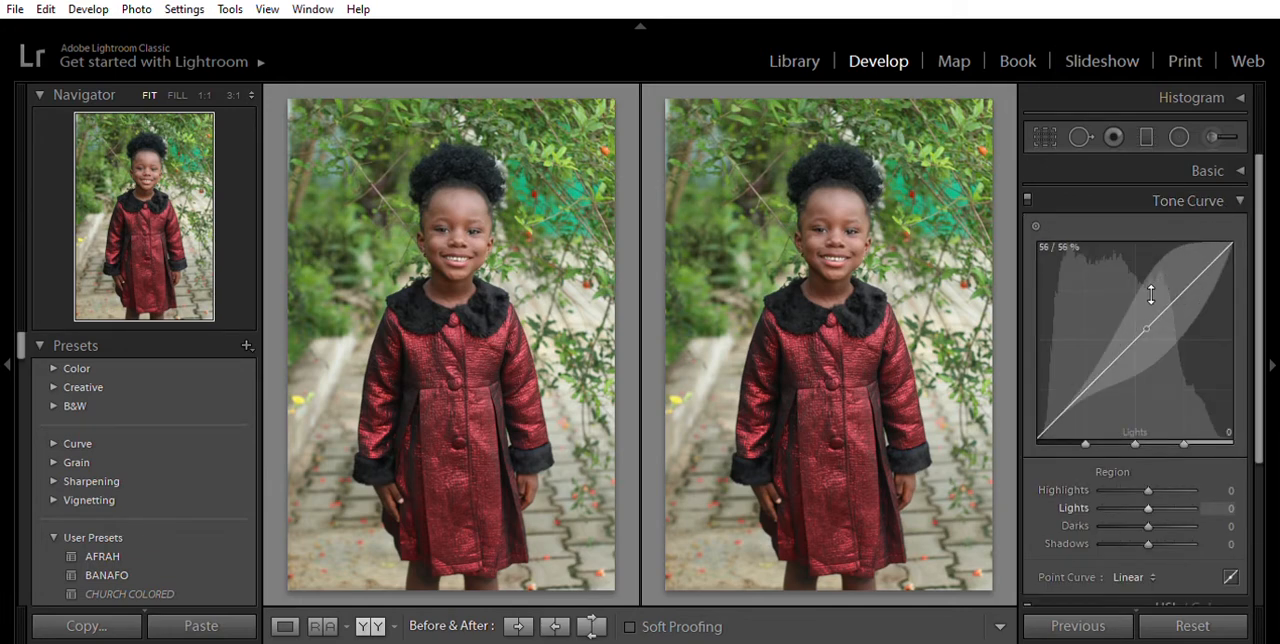
- Try the tone curve's Highlights region at -79 and +5, and reset it to 0
mouse_move(1137, 337)
mouse_down()
mouse_move(1133, 380)
mouse_move(1137, 344)
mouse_up()
double_click(1137, 344)
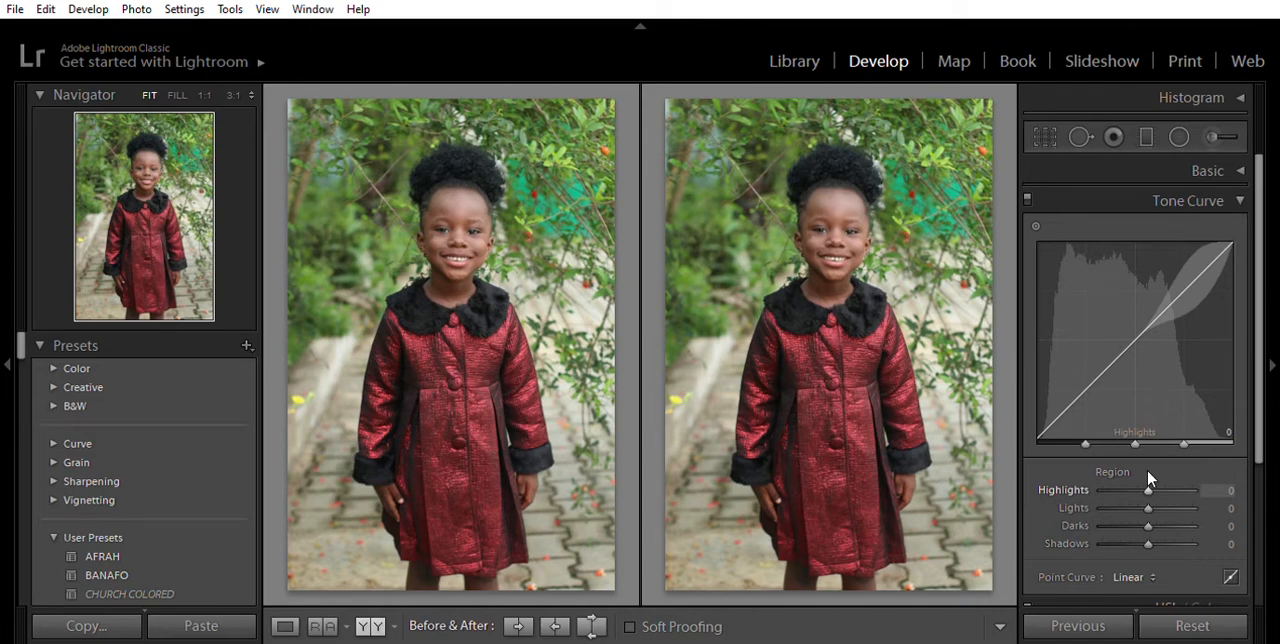
drag(1141, 471, 1111, 488)
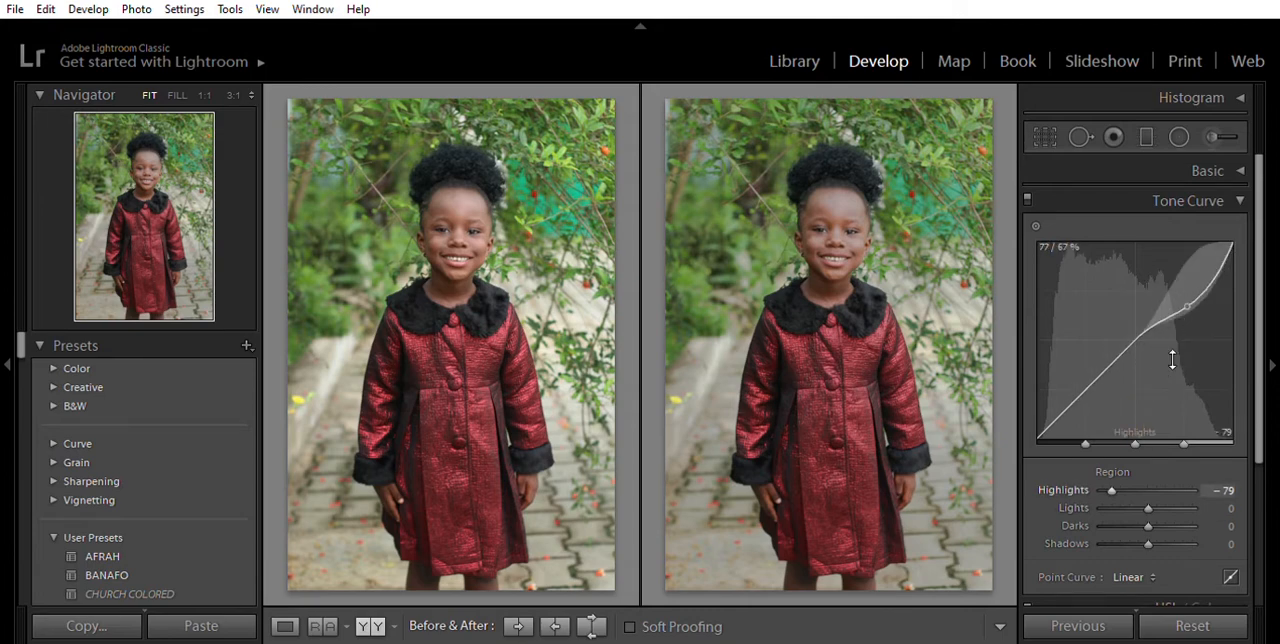
drag(1112, 467, 1152, 473)
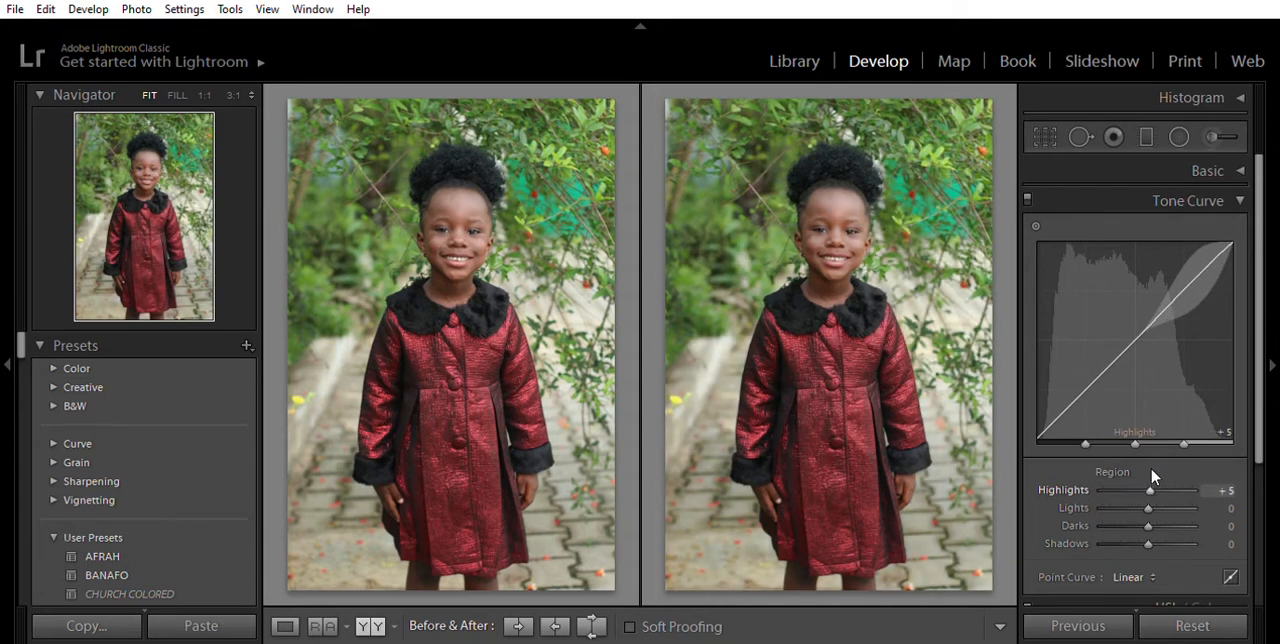
key(ctrl+z)
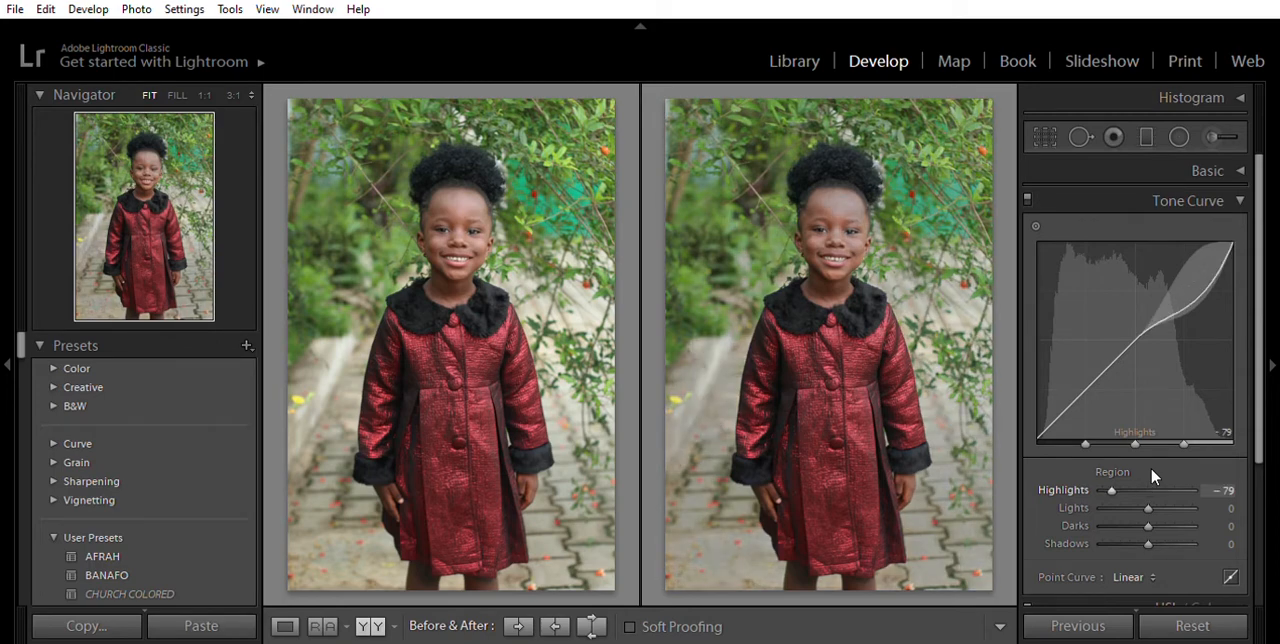
click(1147, 490)
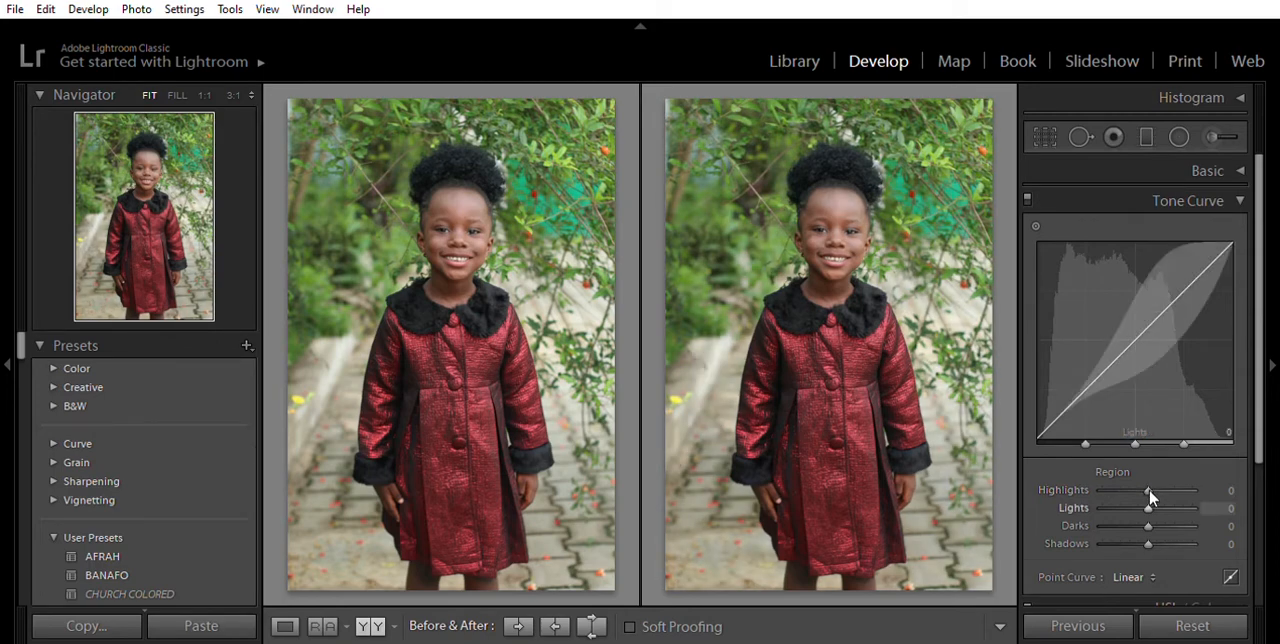
- Try raising the tone curve's Lights region to +65 and undo the curve changes back to a straight line
drag(1150, 491, 1178, 492)
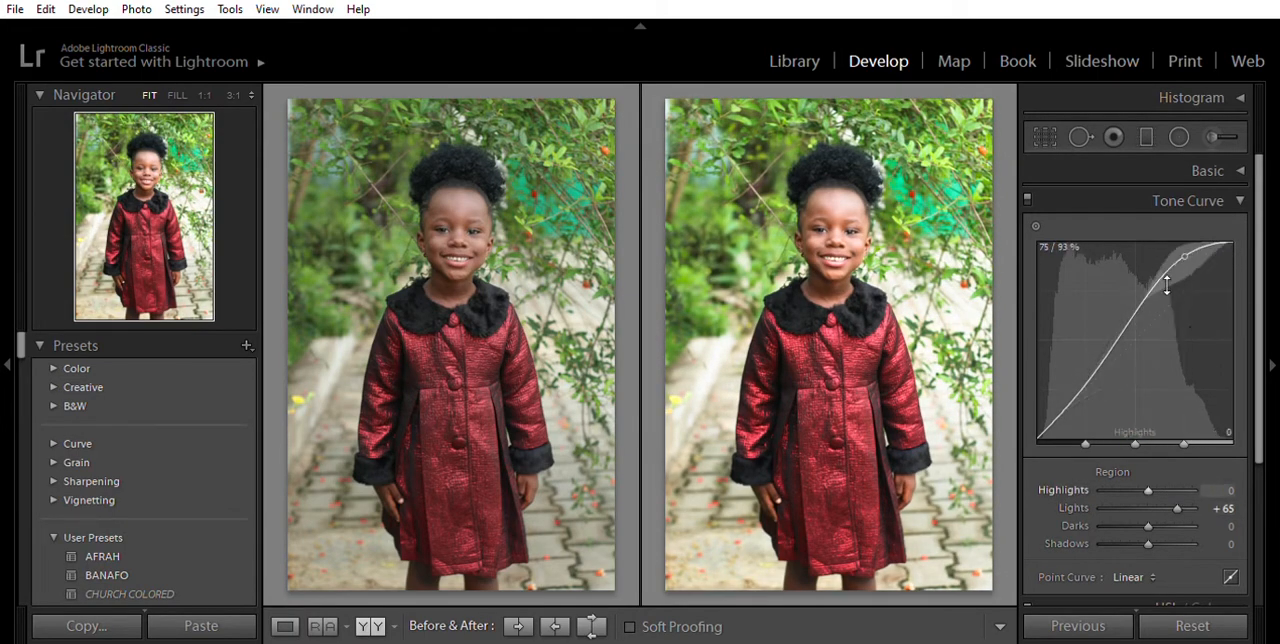
click(1147, 486)
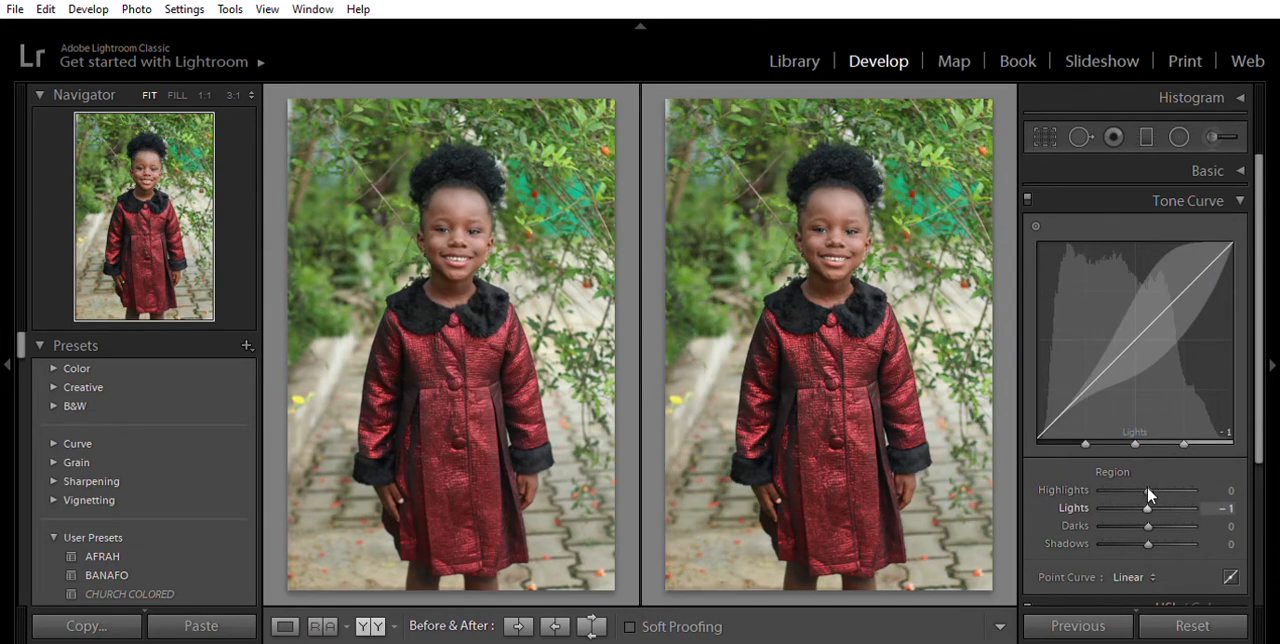
click(1147, 486)
key(ctrl+z)
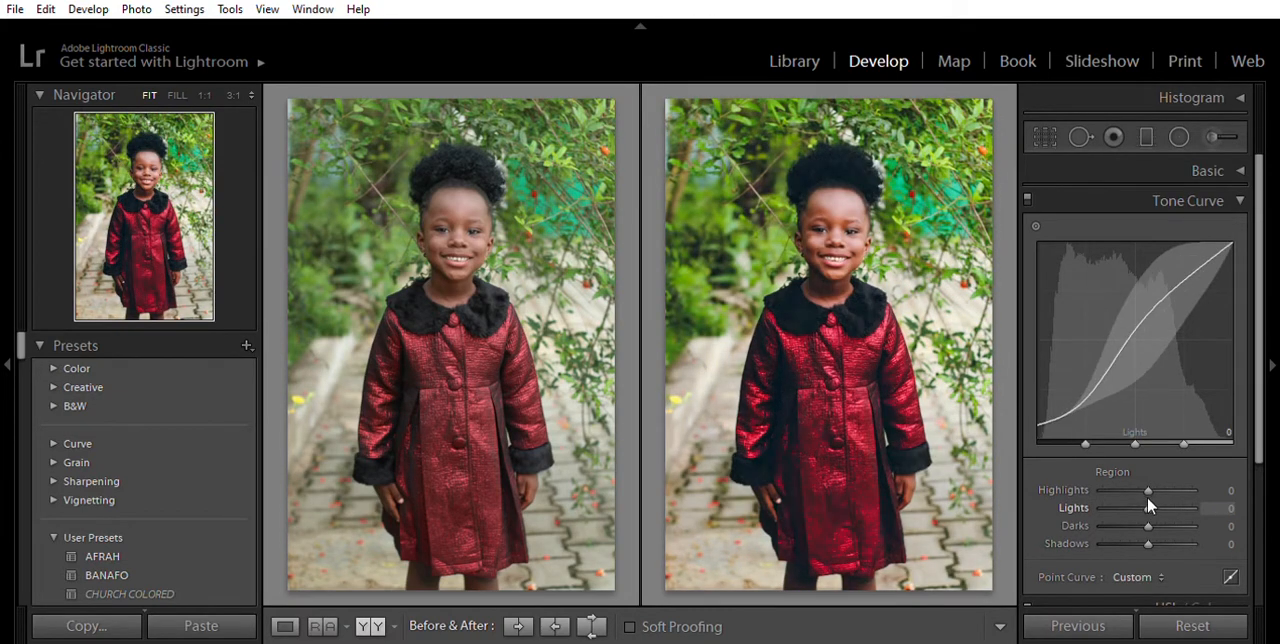
mouse_move(1148, 525)
mouse_down()
mouse_move(1112, 522)
mouse_move(1169, 505)
mouse_move(1123, 522)
mouse_move(1179, 528)
mouse_move(1146, 532)
mouse_up()
key(ctrl+z)
key(ctrl+z)
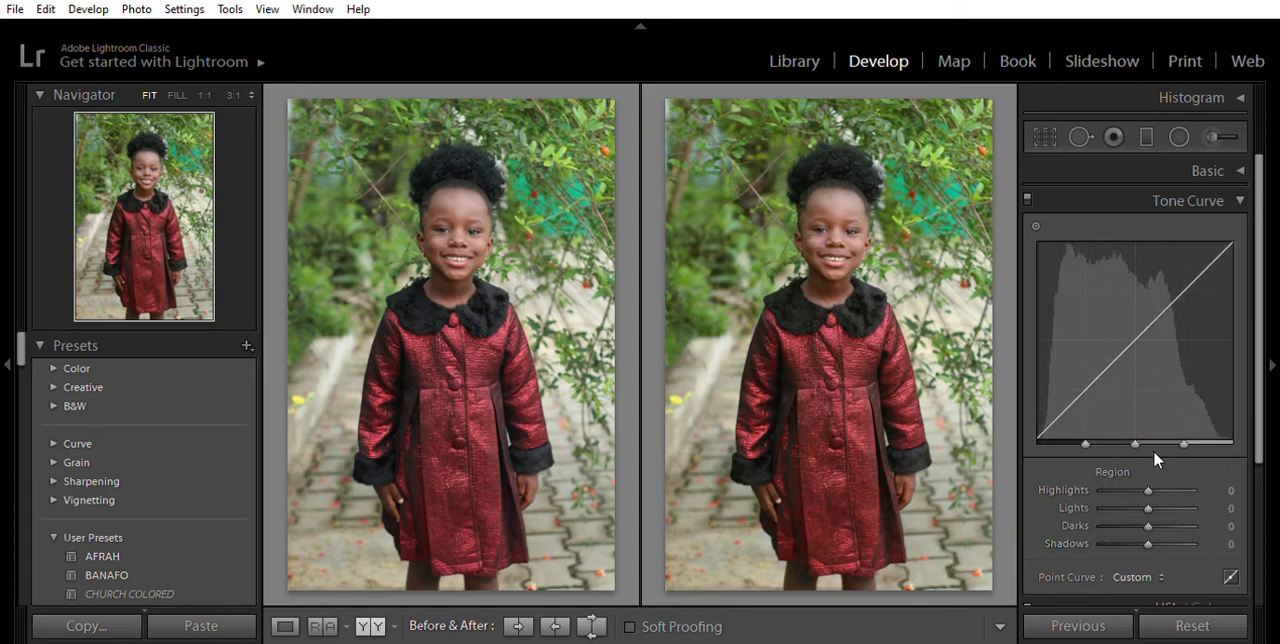
- Switch the tone curve to point editing and place five control points along the RGB curve
click(1231, 574)
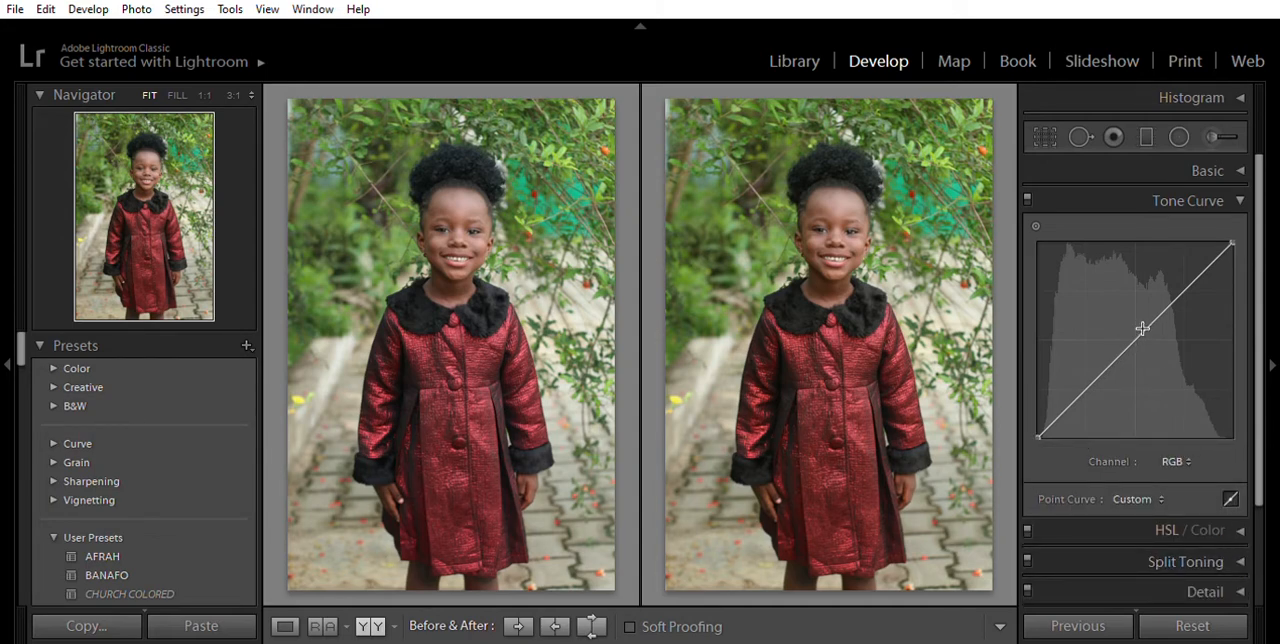
click(1136, 338)
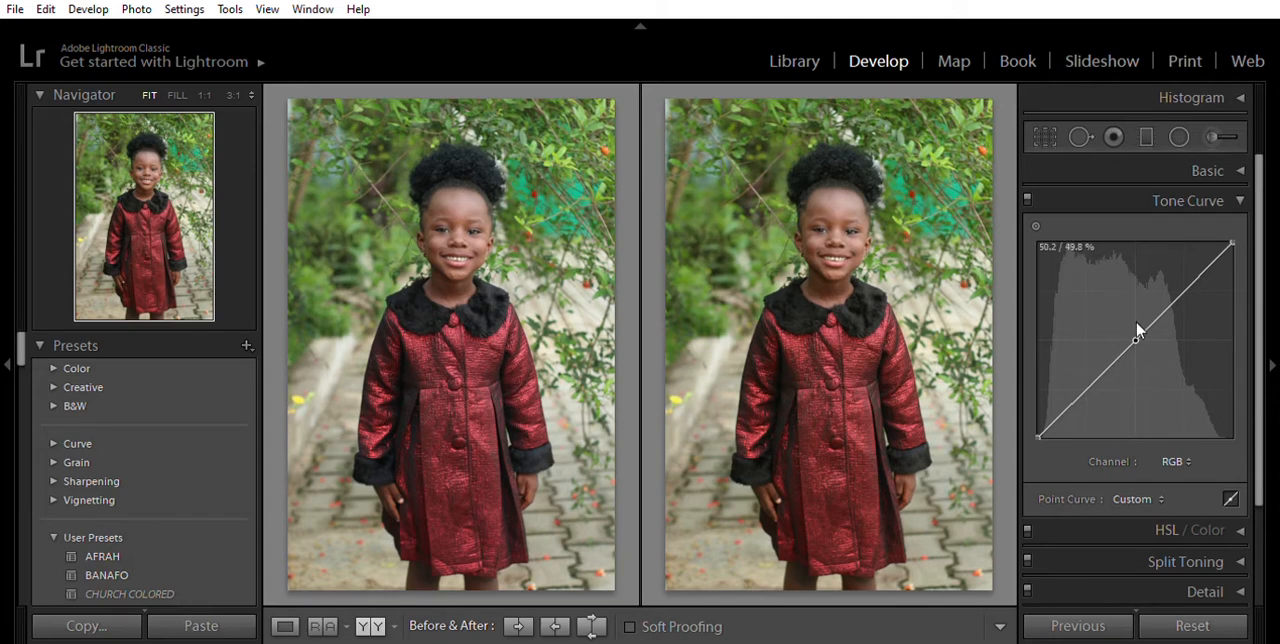
click(1095, 384)
click(1072, 407)
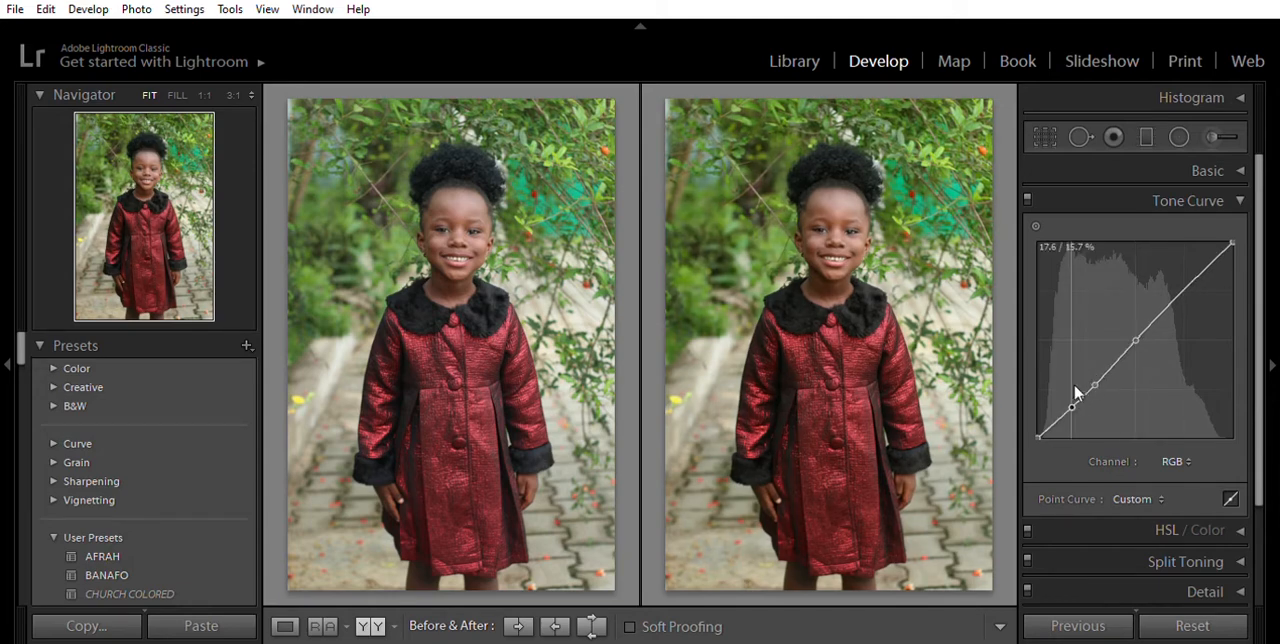
click(1173, 302)
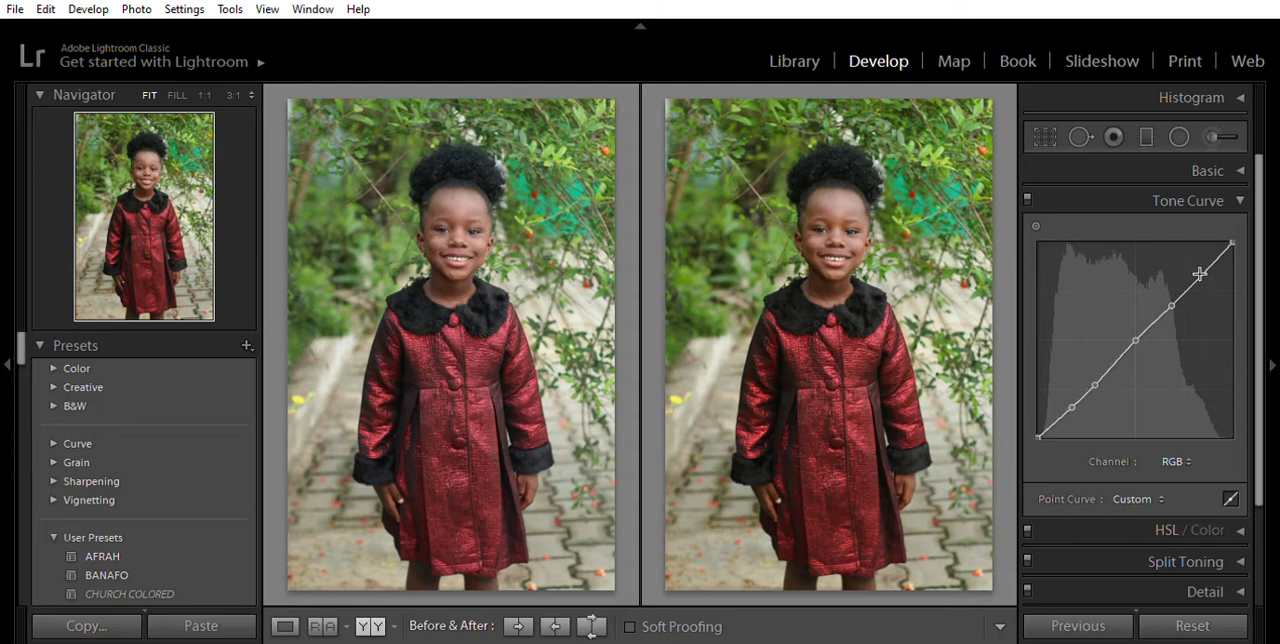
click(1200, 278)
- Try shifting the RGB curve's highlight, midtone and shadow points, and undo all the point edits
mouse_move(1175, 296)
mouse_down()
mouse_move(1165, 290)
mouse_move(1171, 311)
mouse_up()
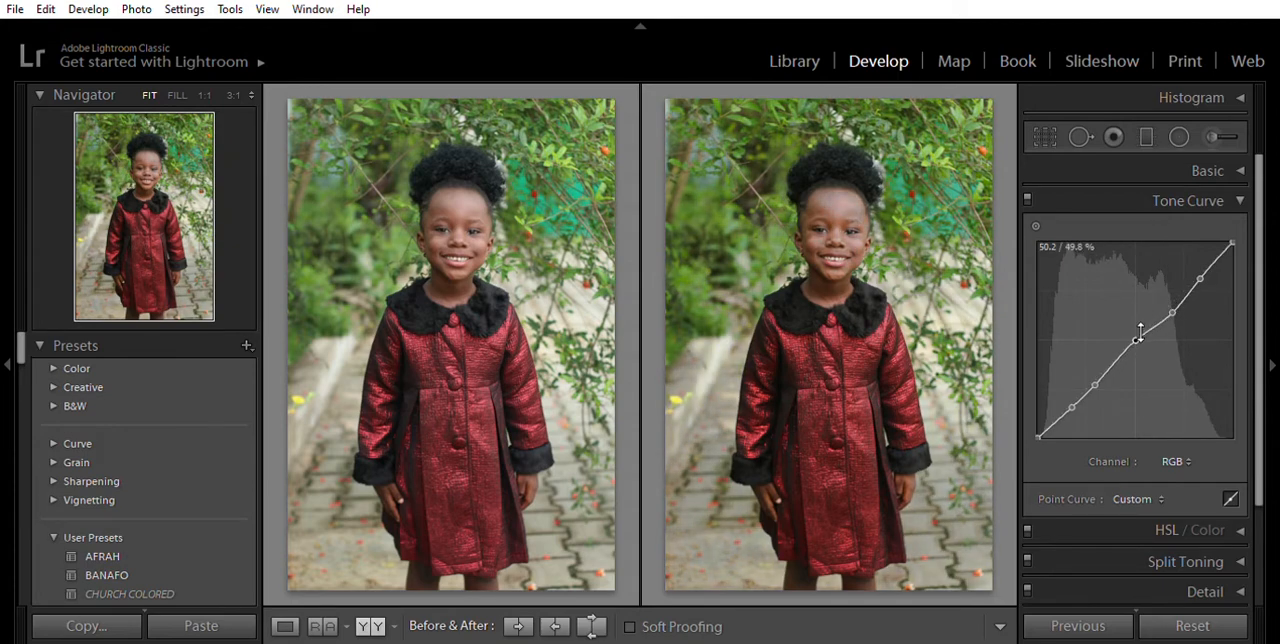
mouse_move(1134, 329)
mouse_down()
mouse_move(1122, 300)
mouse_move(1136, 340)
mouse_up()
click(1091, 369)
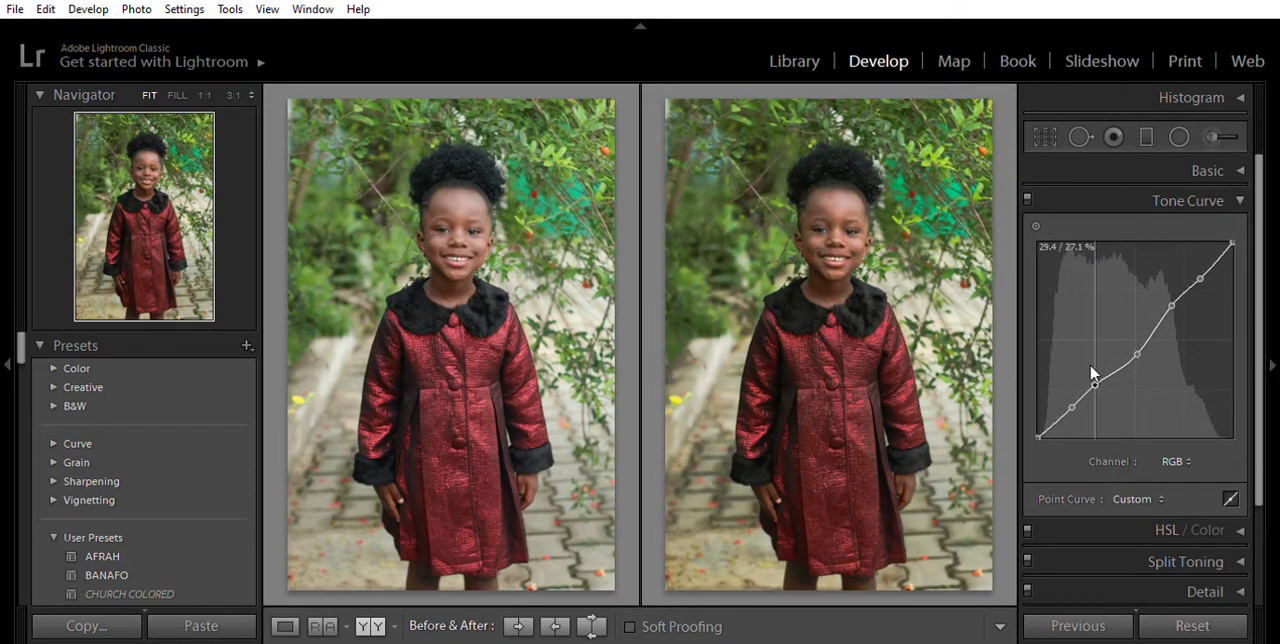
mouse_move(1093, 373)
mouse_down()
mouse_move(1084, 362)
mouse_move(1097, 377)
mouse_up()
key(ctrl+z)
key(ctrl+z)
key(ctrl+z)
key(ctrl+z)
key(ctrl+z)
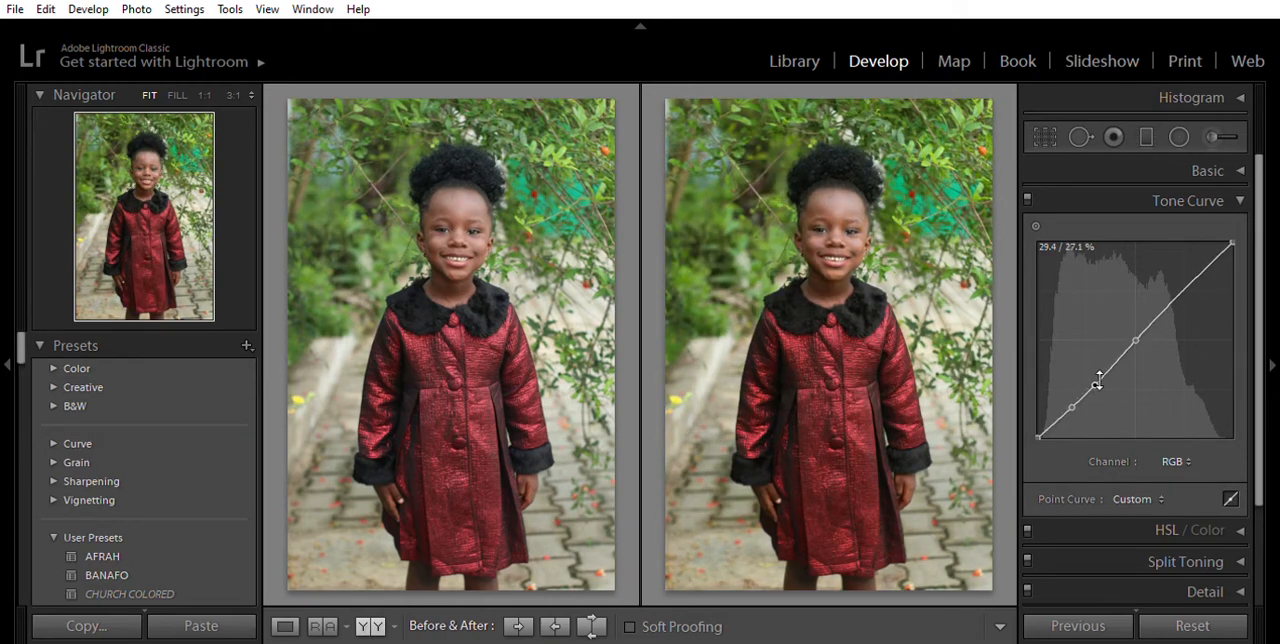
key(ctrl+z)
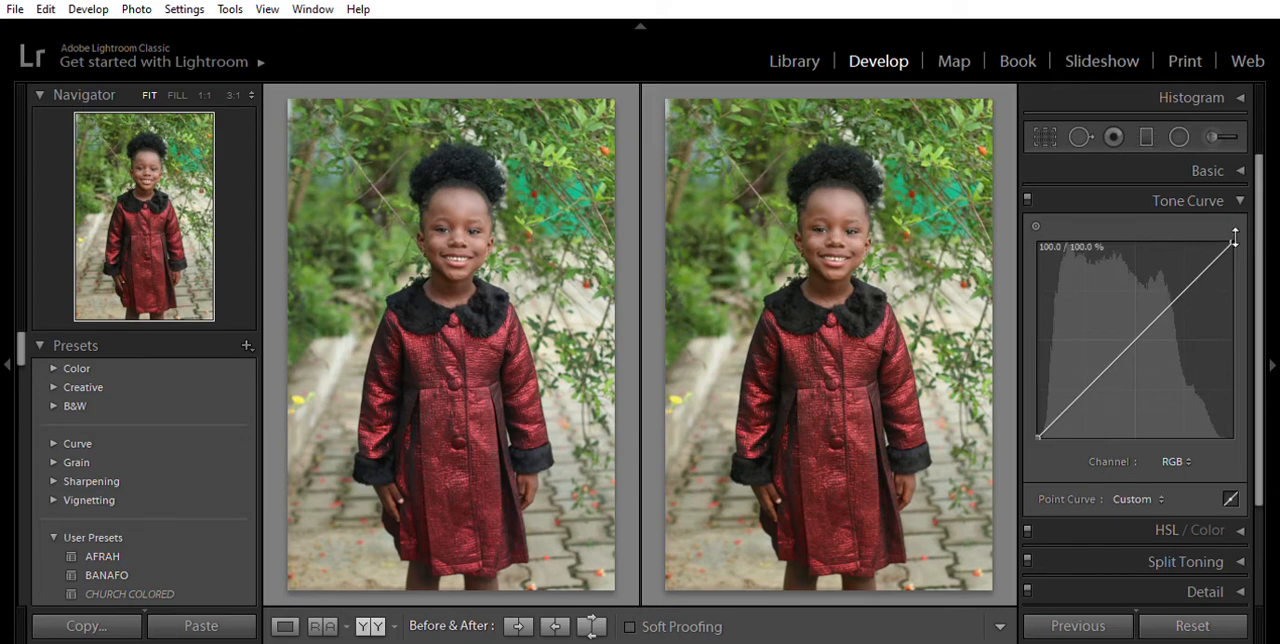
- Place midtone, highlight and shadow points on the RGB curve, with the shadow point at about 25.5 / 24.3 %
click(1142, 328)
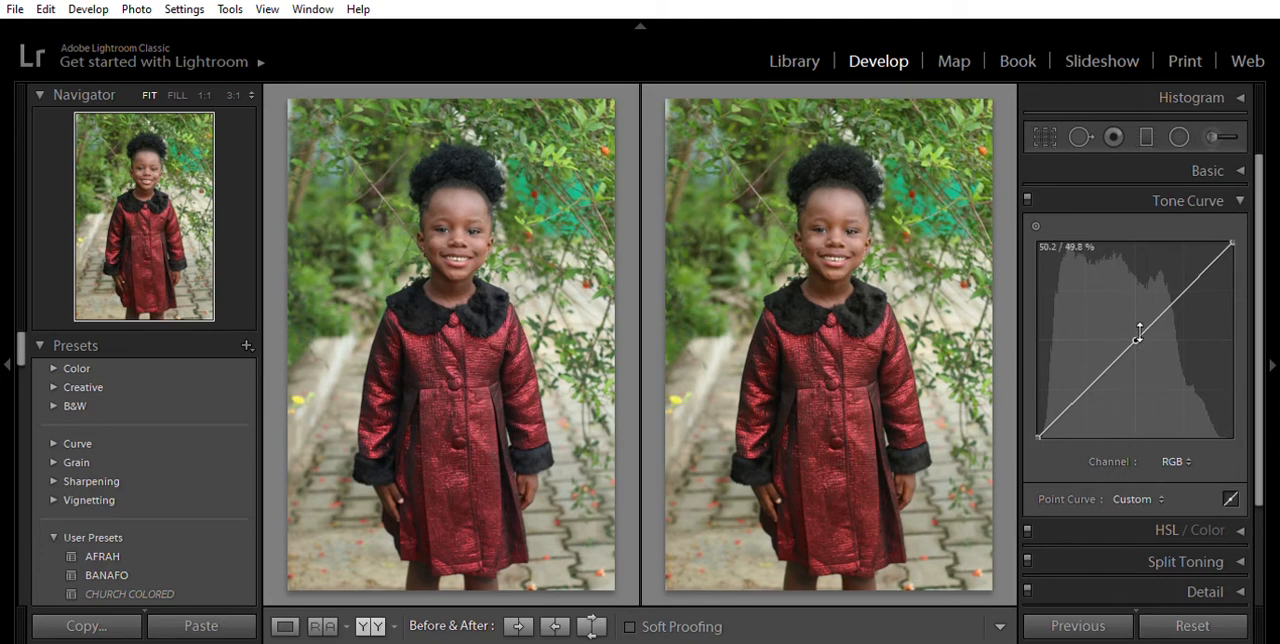
click(1184, 291)
drag(1090, 378, 1087, 388)
- Raise the RGB curve's midtone point to about 47.8 / 52.2 % and its highlight point to about 73.7 / 79.2 %
drag(1137, 337, 1133, 325)
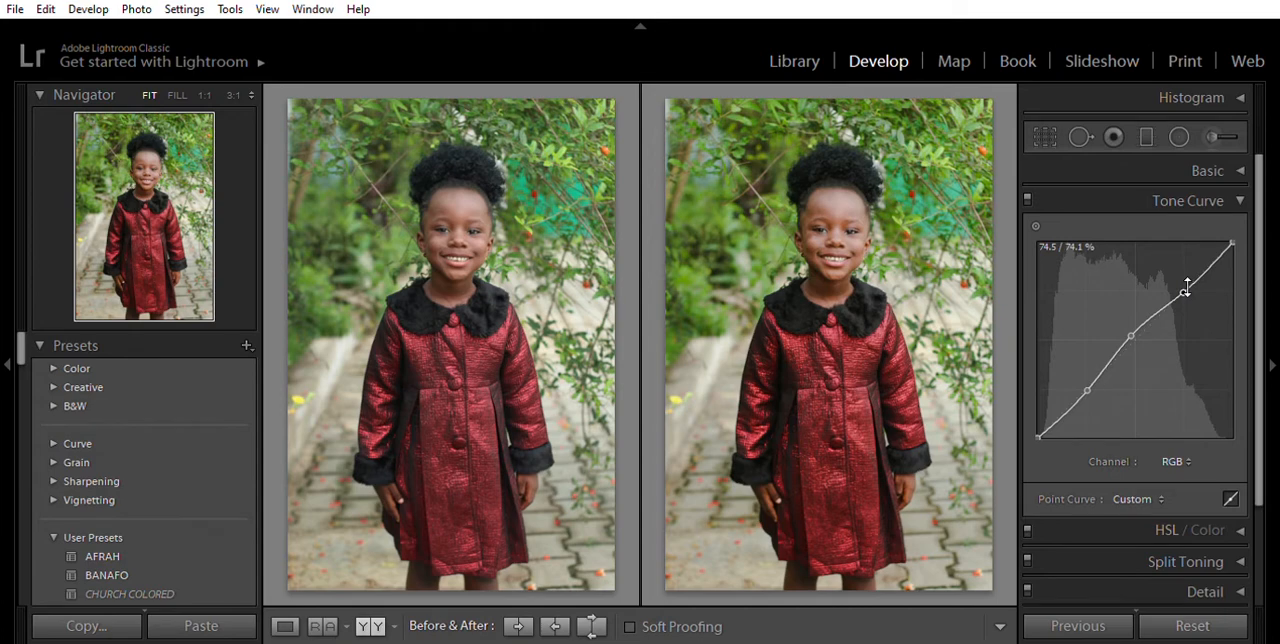
drag(1187, 287, 1185, 269)
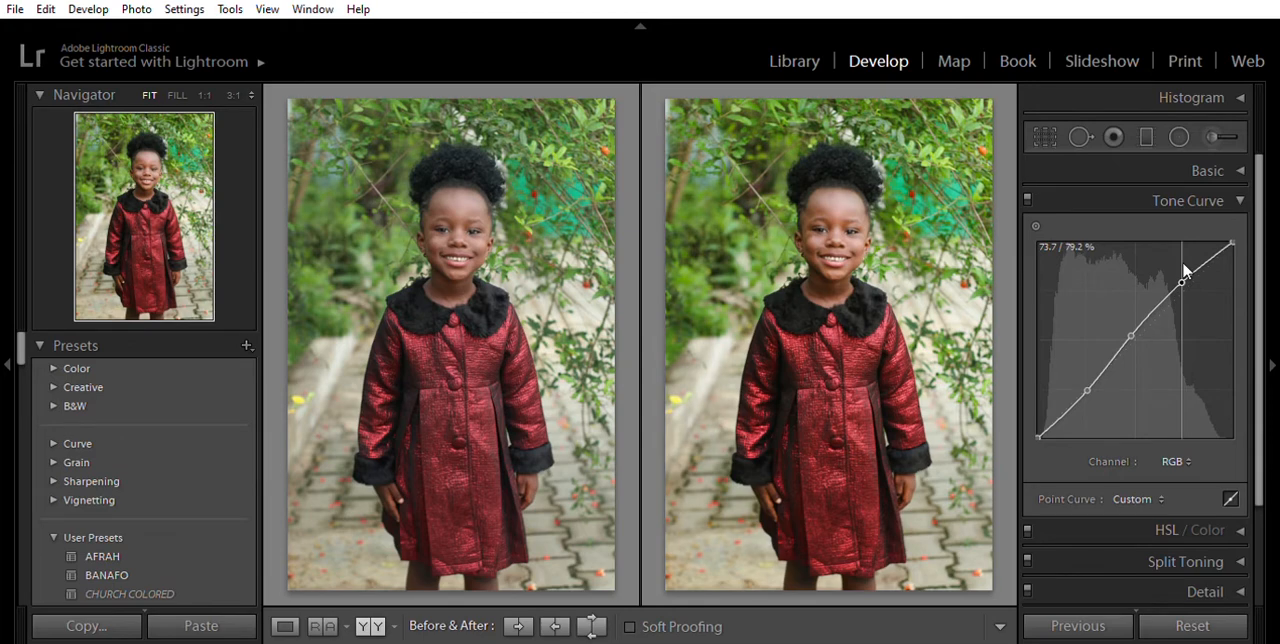
drag(1185, 269, 1185, 270)
- Pull the RGB curve's shadow point down to about 23.9 / 20.8 % to deepen the shadows
drag(1132, 337, 1134, 324)
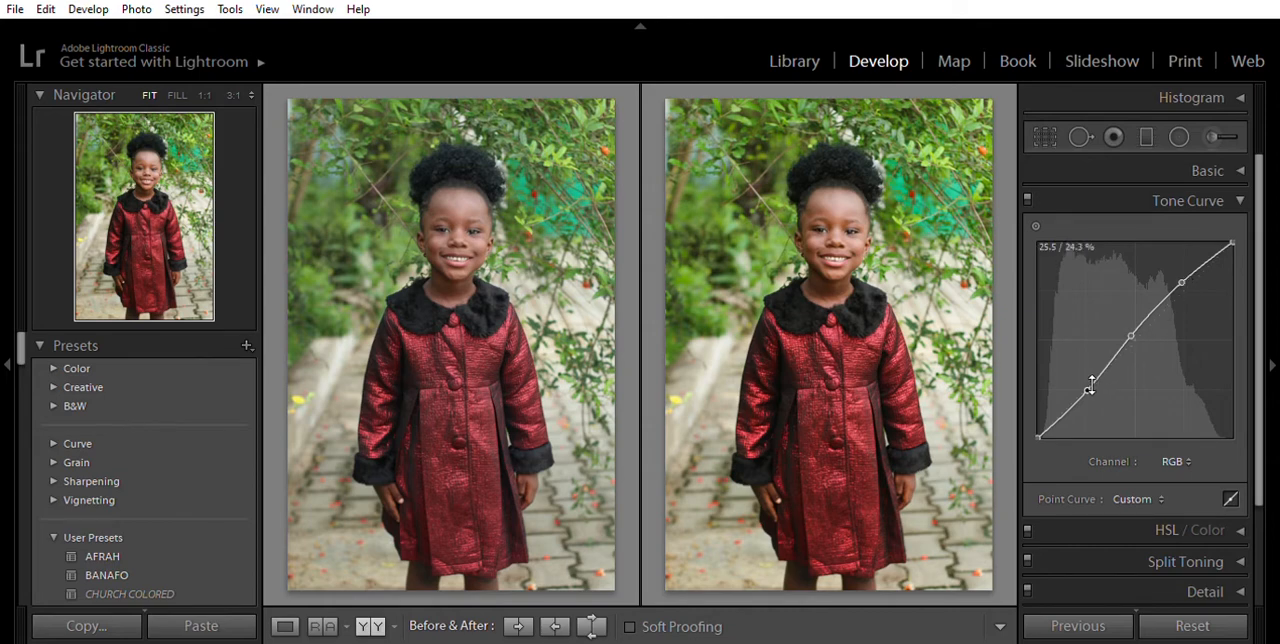
drag(1090, 388, 1082, 382)
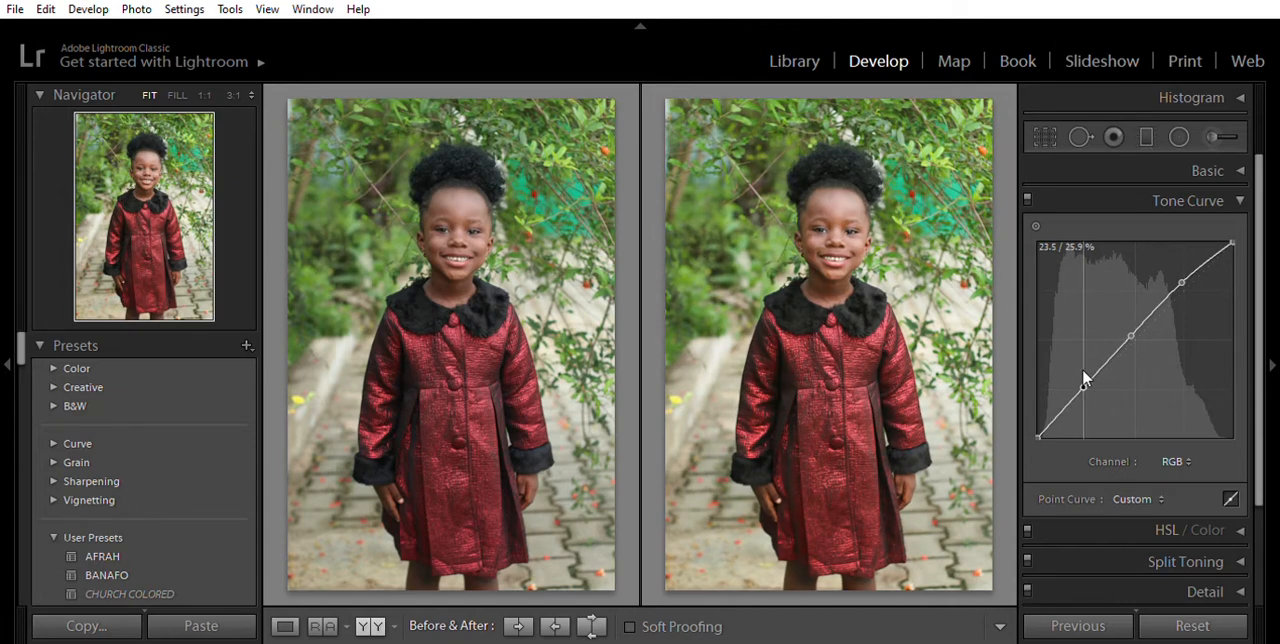
drag(1083, 372, 1084, 382)
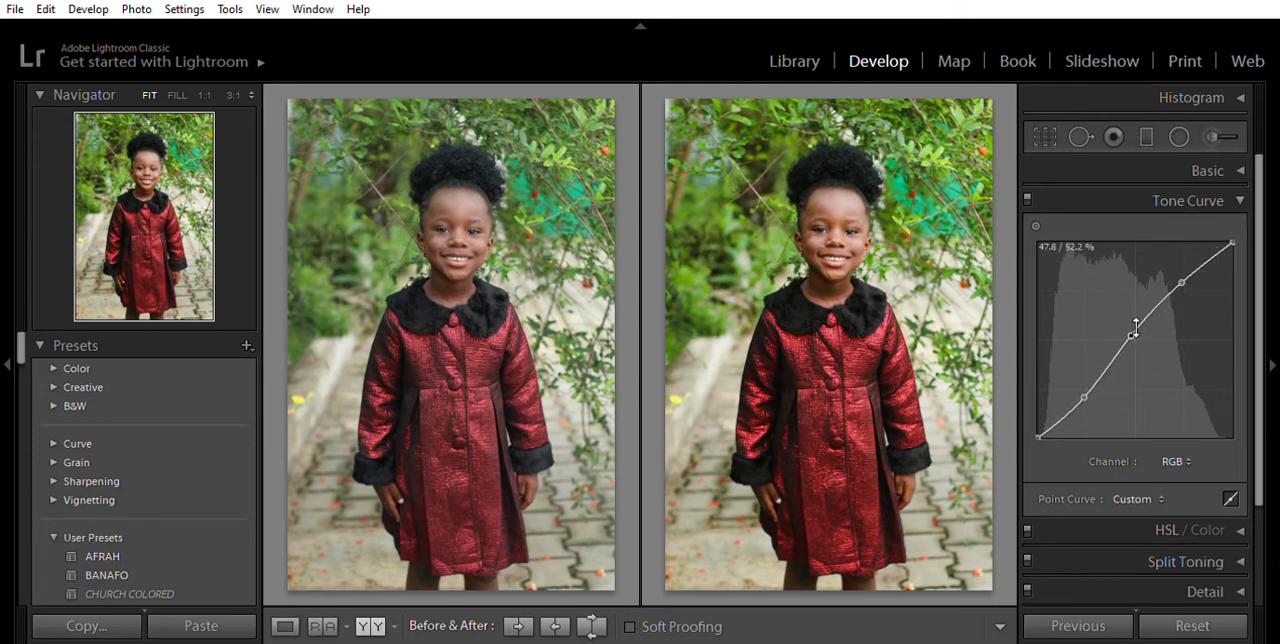
- Nudge the RGB curve's midtone point up and lift its black endpoint slightly to fade the darkest tones
drag(1132, 318, 1132, 315)
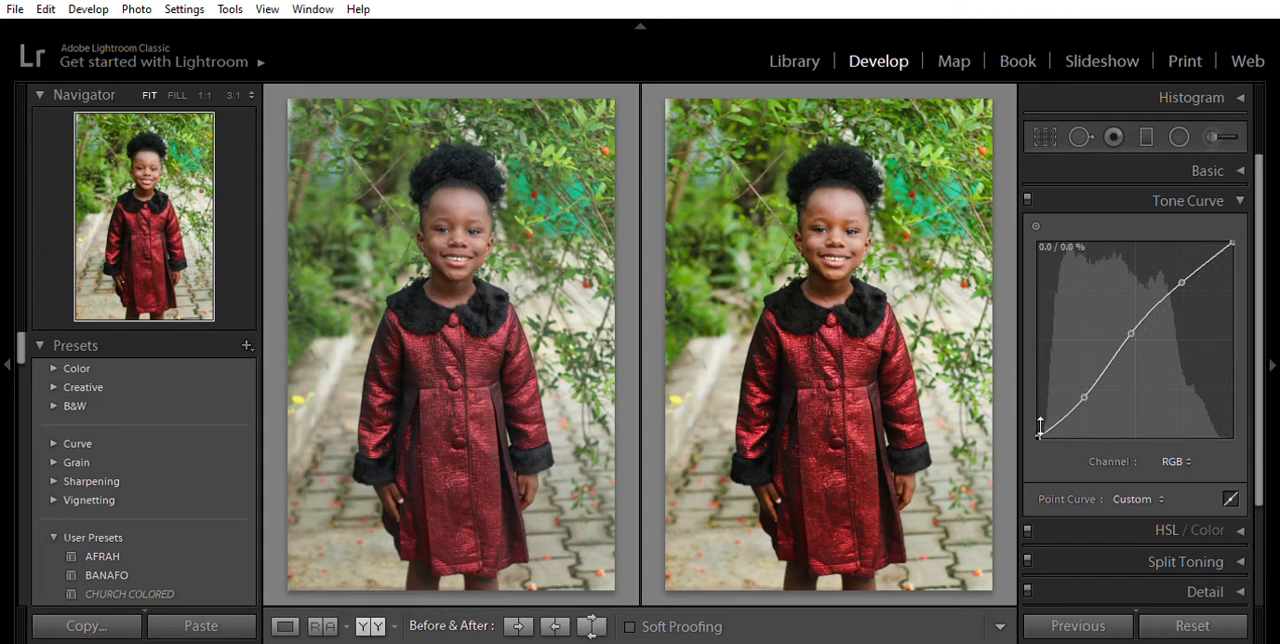
drag(1040, 430, 1040, 423)
mouse_move(1040, 423)
mouse_down()
mouse_move(1034, 396)
mouse_move(1025, 408)
mouse_up()
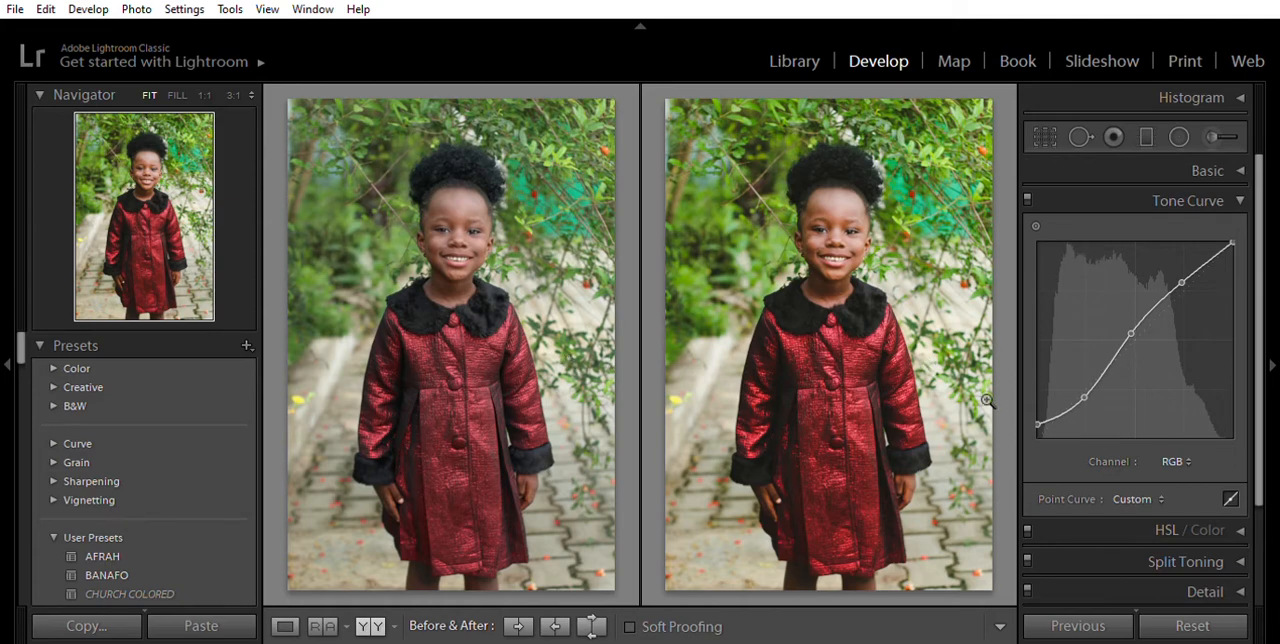
- Switch the point curve to the Red channel and anchor the midtones with a point at the centre
click(1134, 491)
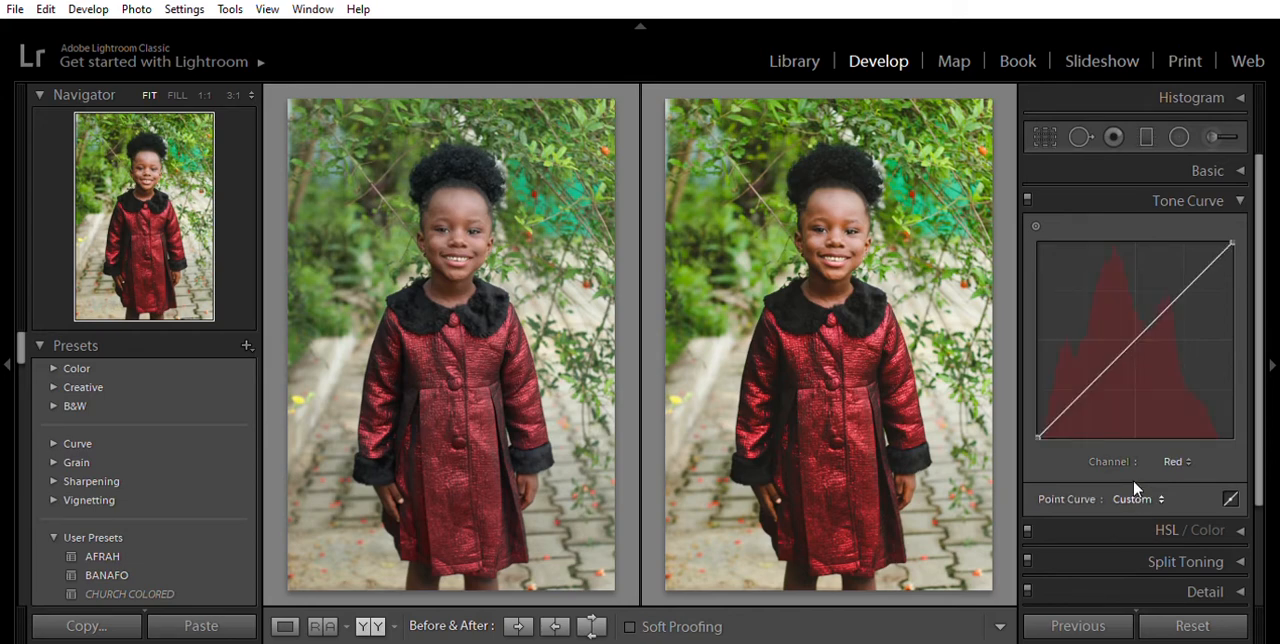
click(1136, 341)
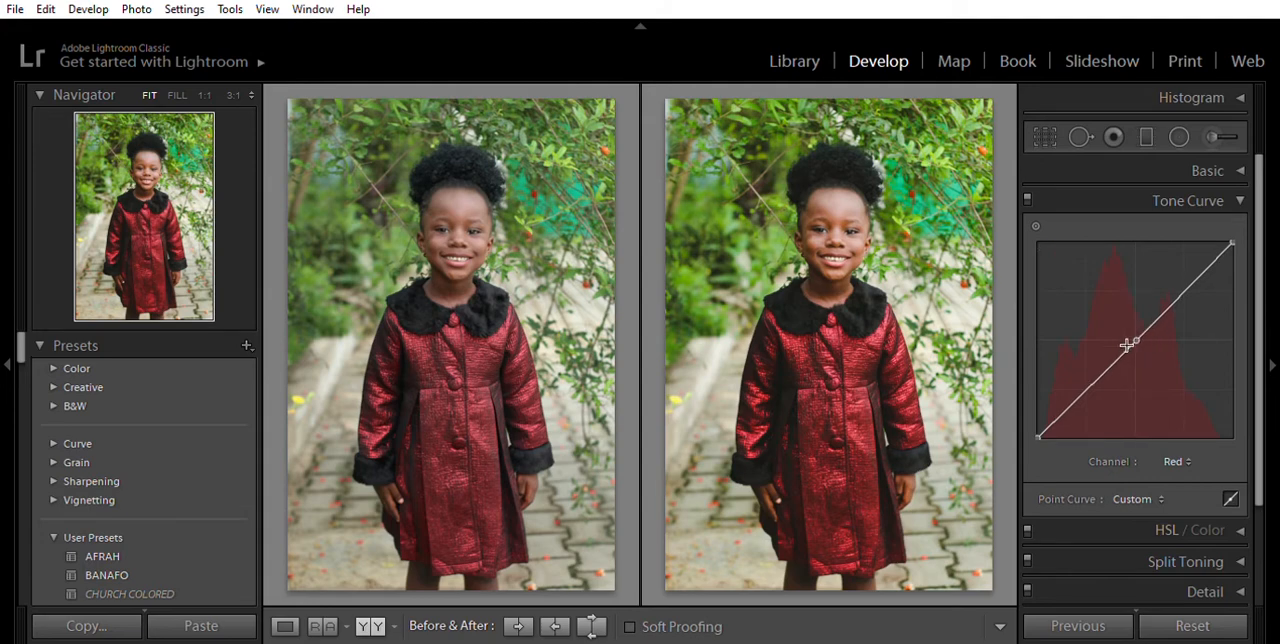
click(1088, 390)
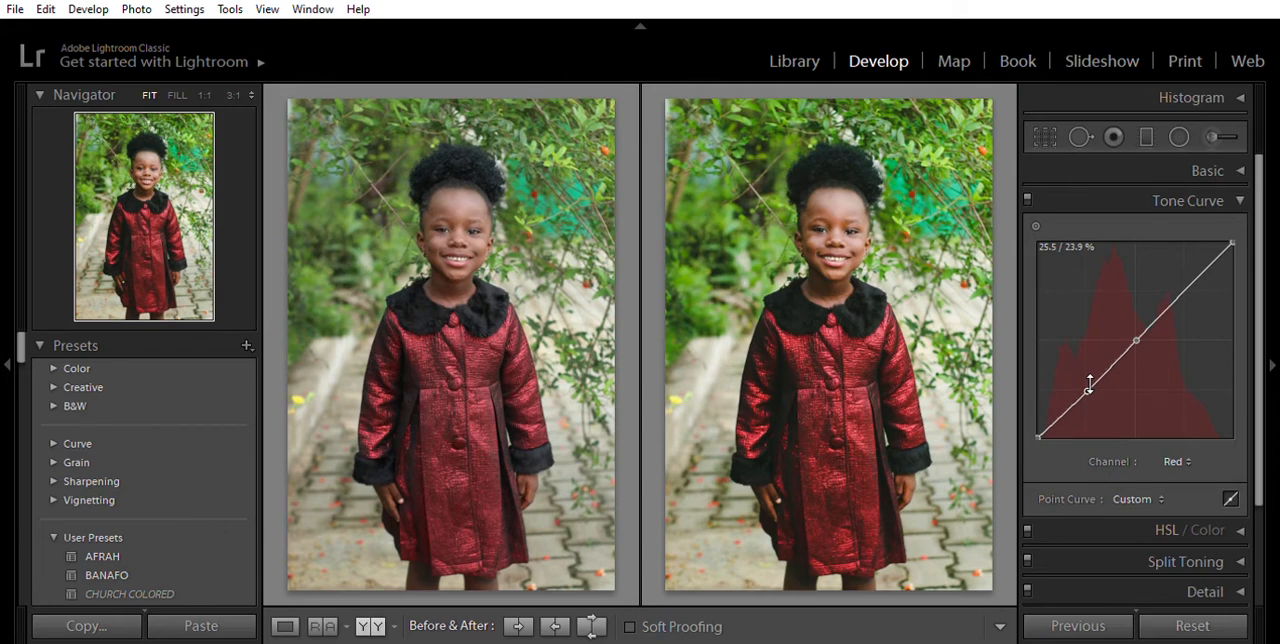
double_click(1090, 386)
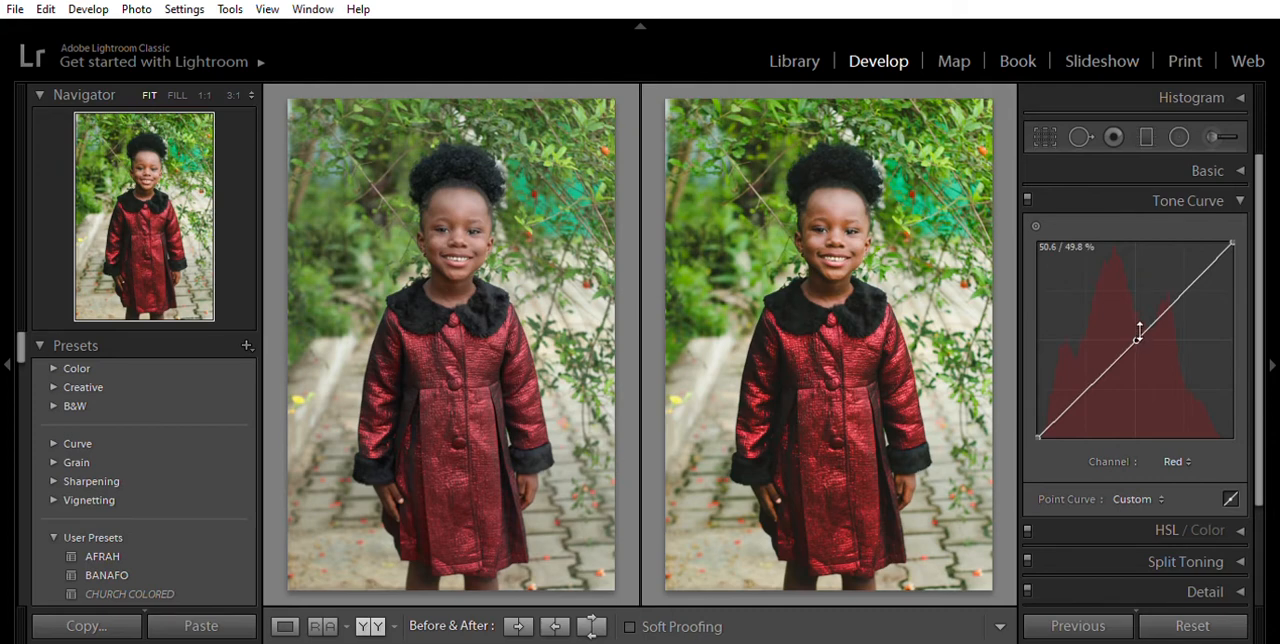
mouse_move(1139, 333)
mouse_down()
mouse_move(1119, 306)
mouse_move(1140, 330)
mouse_up()
drag(1140, 330, 1139, 330)
- Add a shadow point to the Red curve and lower it to about 26.7 / 22 %, keeping the black endpoint at zero
click(1090, 381)
drag(1090, 382, 1092, 388)
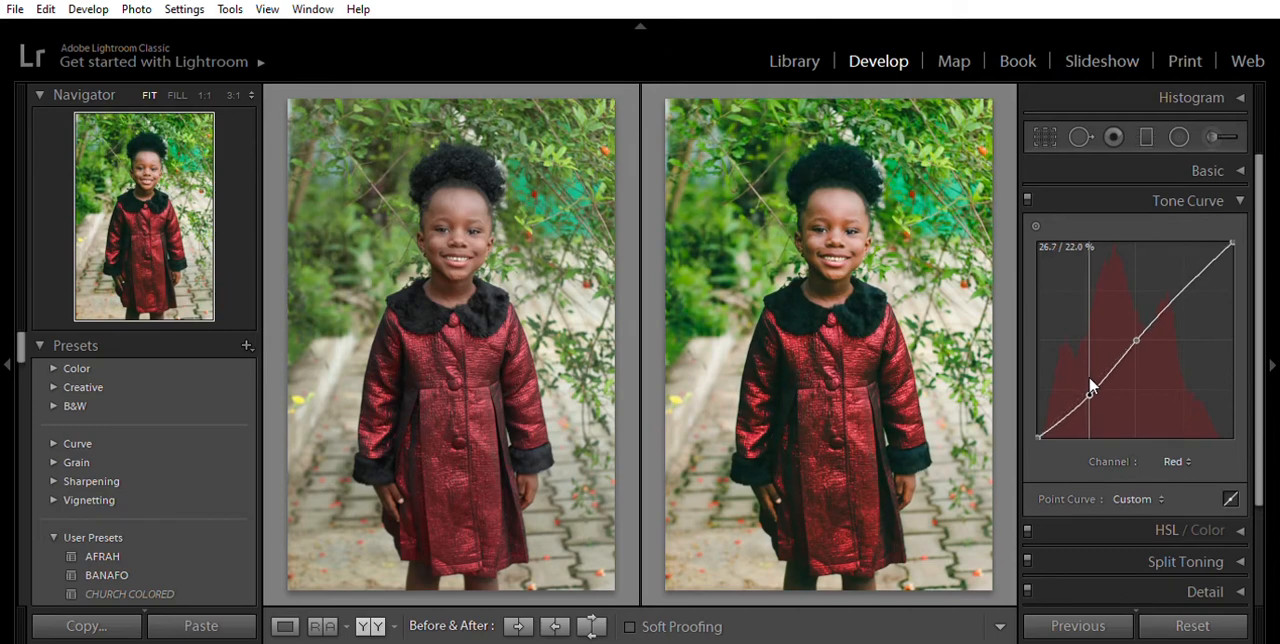
drag(1090, 380, 1090, 379)
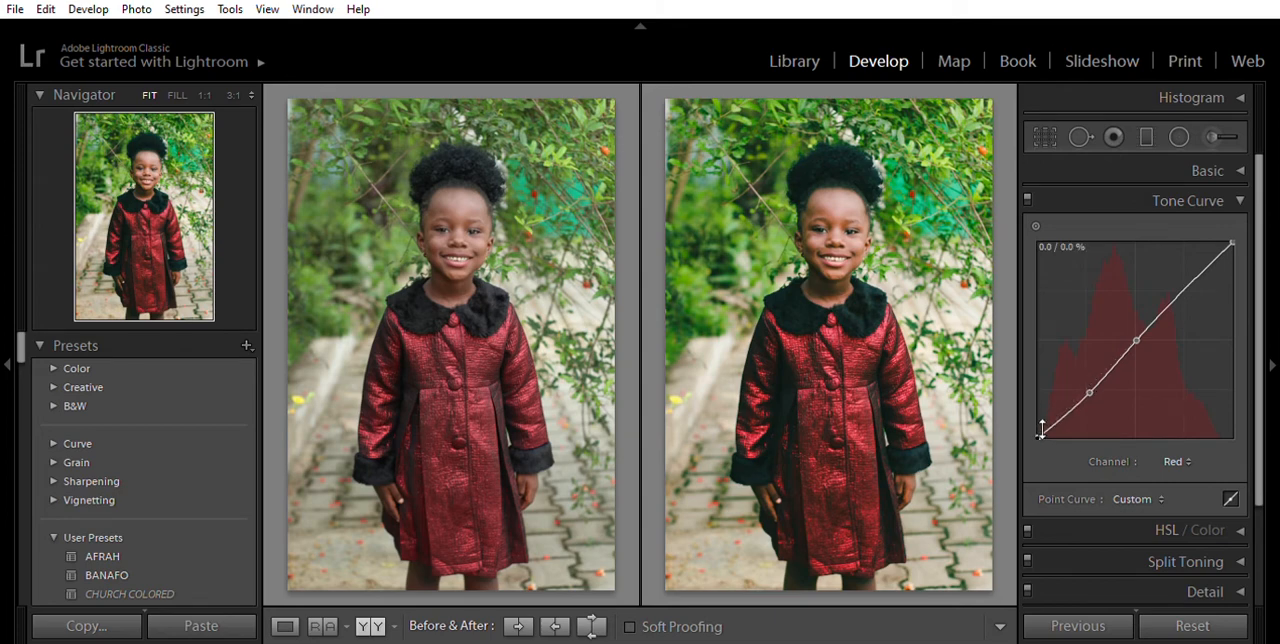
mouse_move(1039, 420)
mouse_down()
mouse_move(1021, 400)
mouse_move(1023, 433)
mouse_move(1086, 428)
mouse_move(1034, 440)
mouse_up()
- Switch to the Green channel and add a centre midtone point and a slightly lowered shadow point
click(1142, 503)
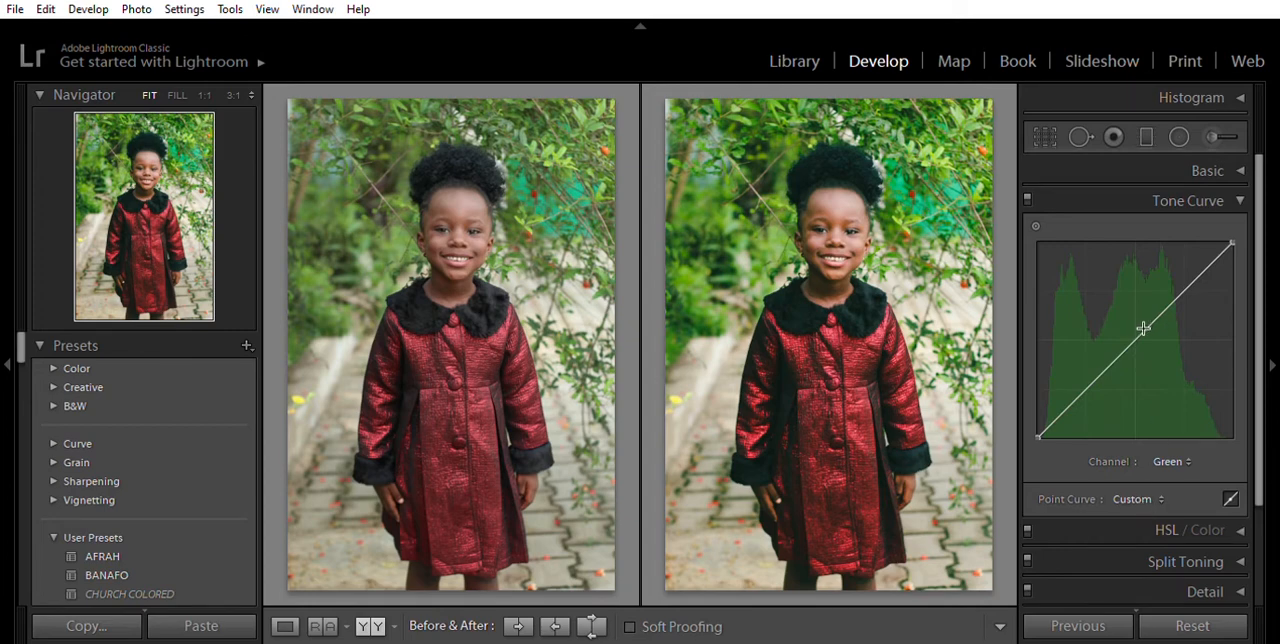
mouse_move(1143, 328)
mouse_down()
mouse_move(1128, 312)
mouse_move(1143, 338)
mouse_move(1138, 328)
mouse_up()
drag(1093, 379, 1090, 383)
drag(1040, 428, 1033, 431)
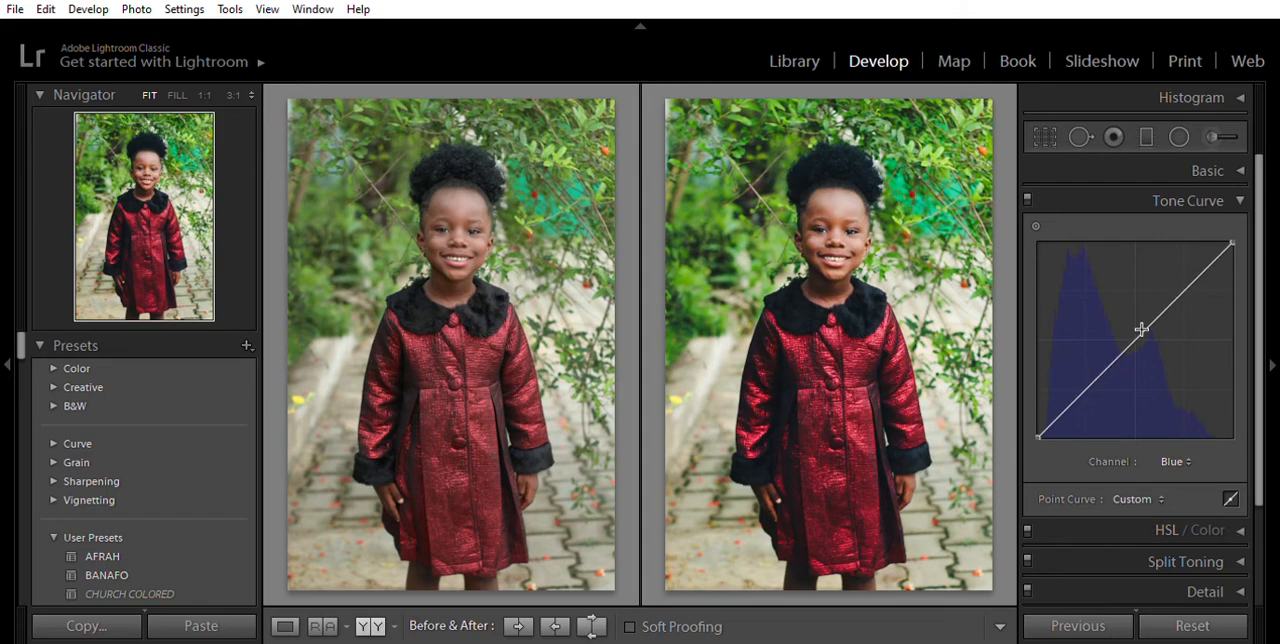
- Try bending the Blue channel's midtones up and down, and reset the curve to a straight line
drag(1141, 329, 1124, 314)
drag(1125, 318, 1147, 347)
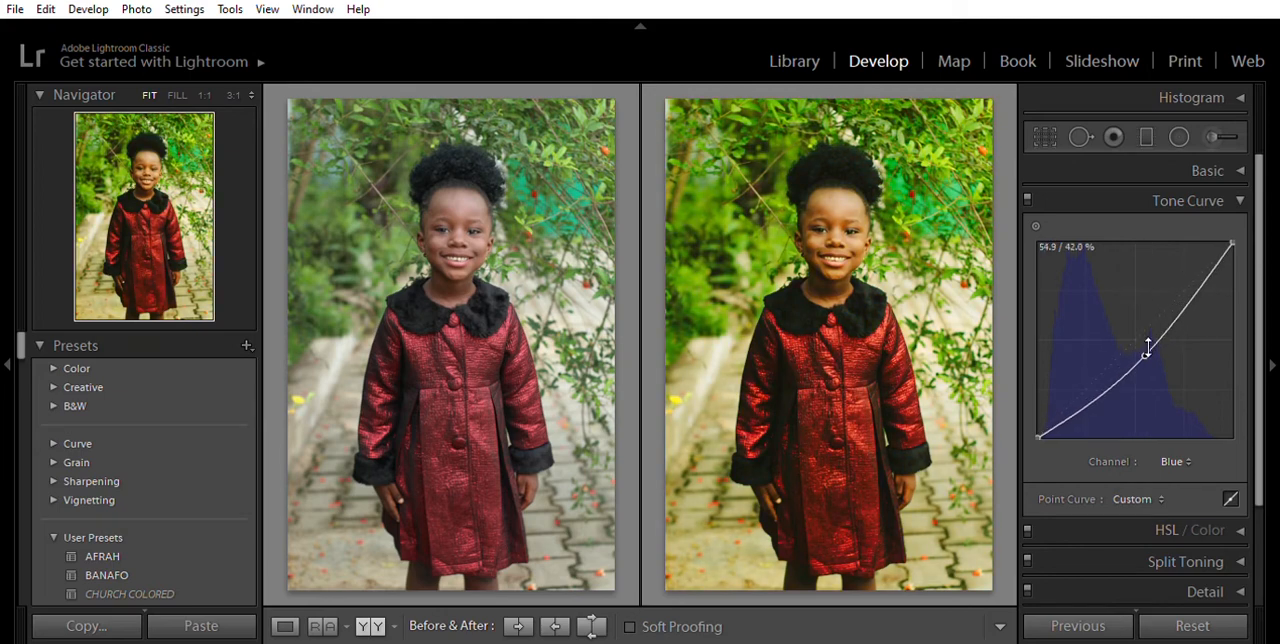
double_click(1147, 350)
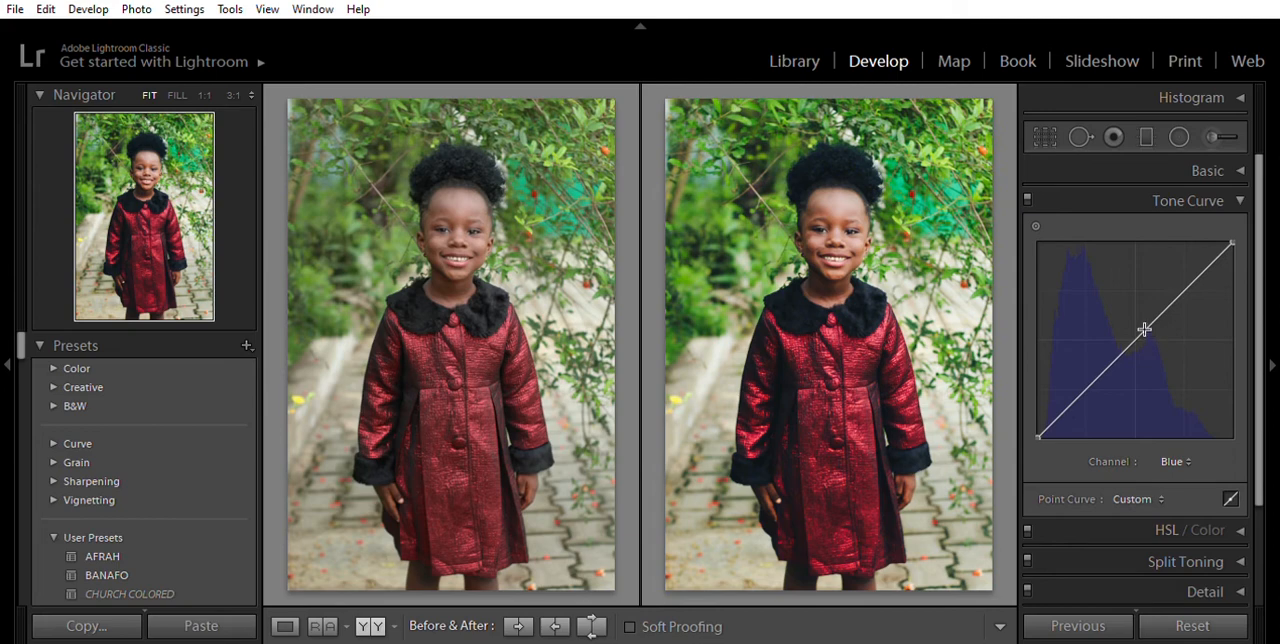
- Place midtone, highlight and shadow points along the Blue curve at its centre, upper quarter and lower quarter
click(1136, 340)
click(1184, 292)
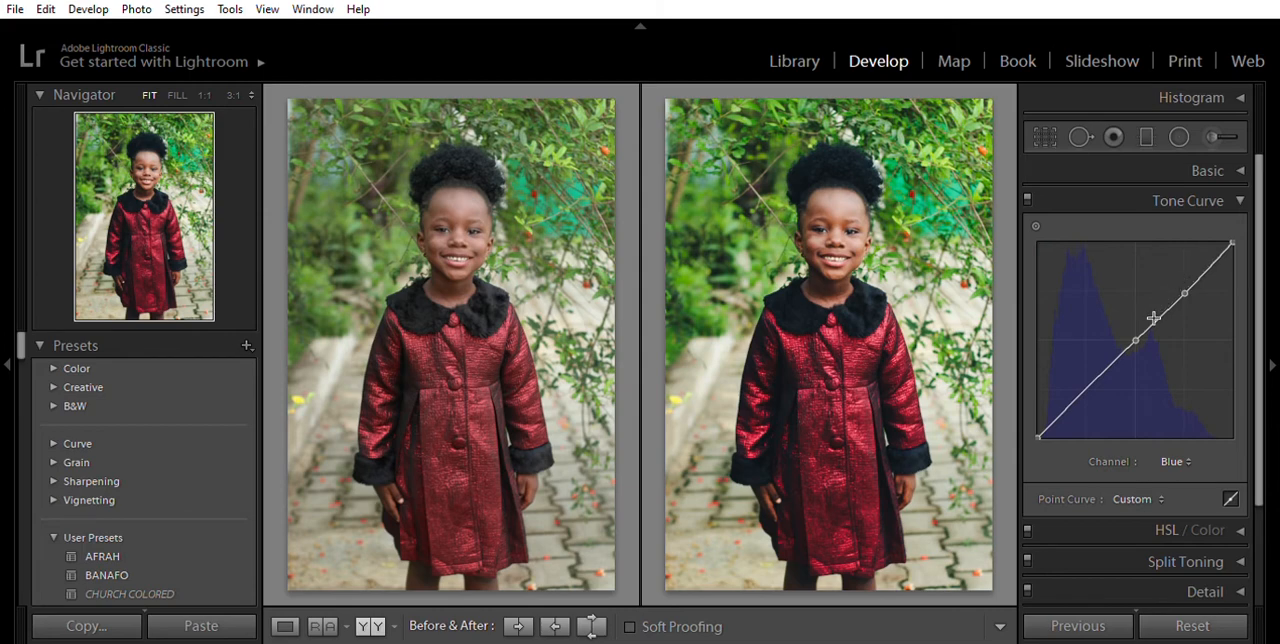
click(1088, 389)
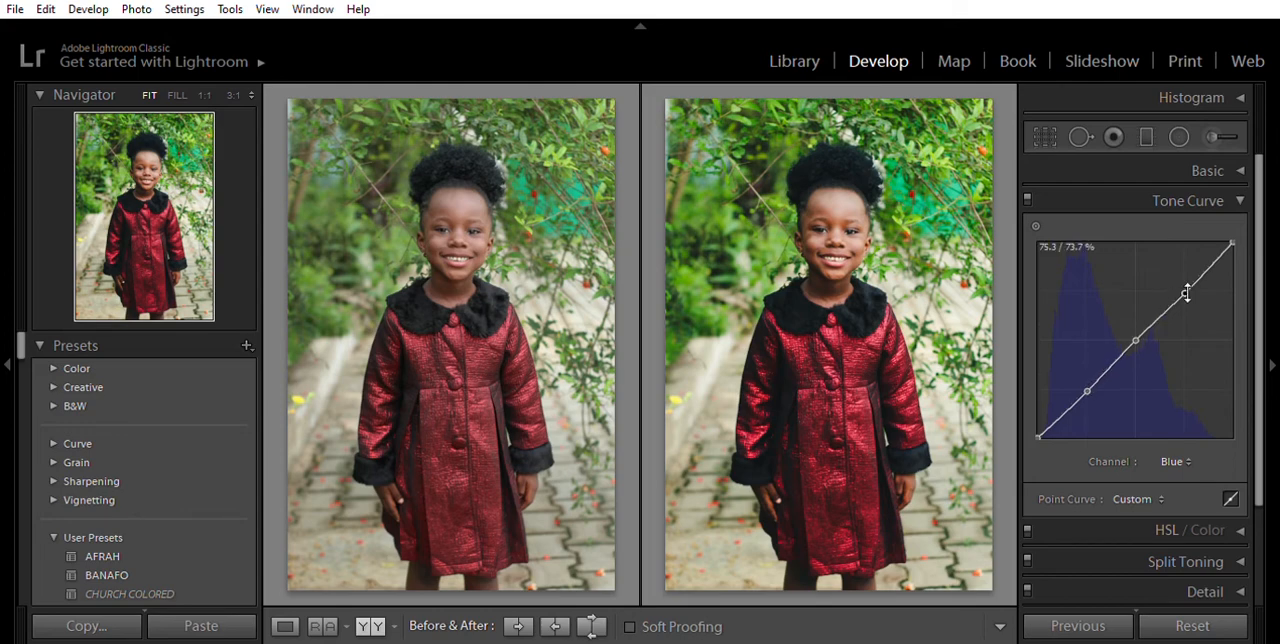
- Raise the Blue curve's highlight point slightly and set its midtone point to about 50.2 / 49 %
mouse_move(1188, 285)
mouse_down()
mouse_move(1185, 273)
mouse_move(1186, 296)
mouse_move(1184, 276)
mouse_up()
drag(1139, 336, 1138, 334)
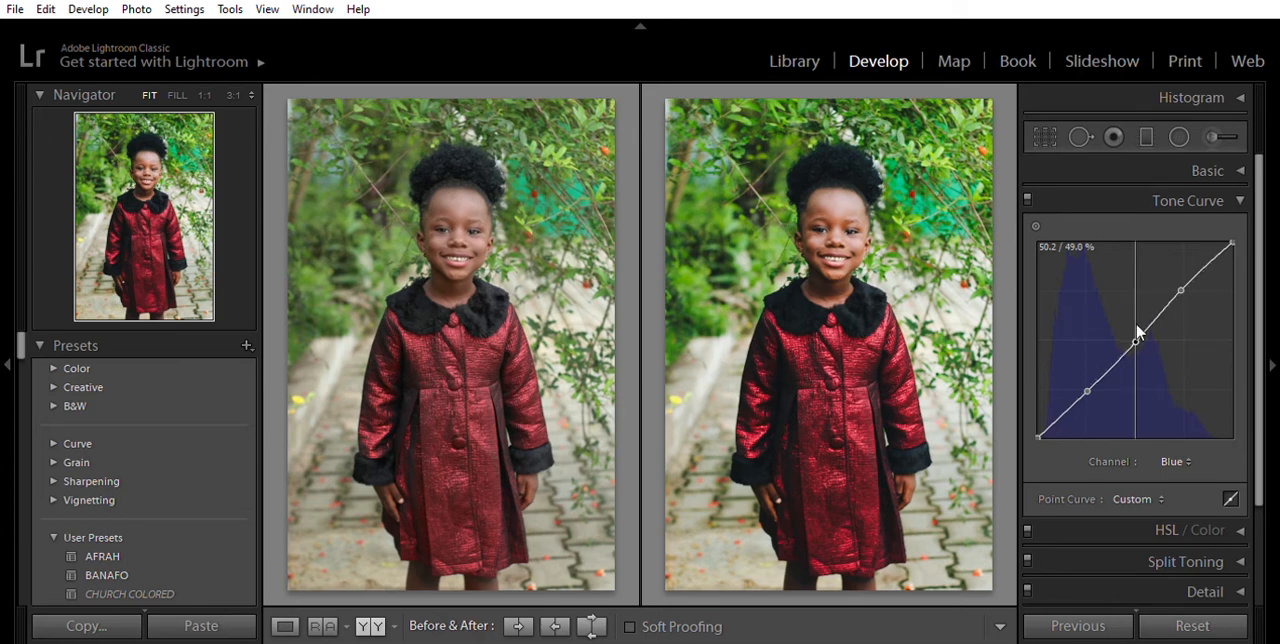
drag(1137, 327, 1139, 332)
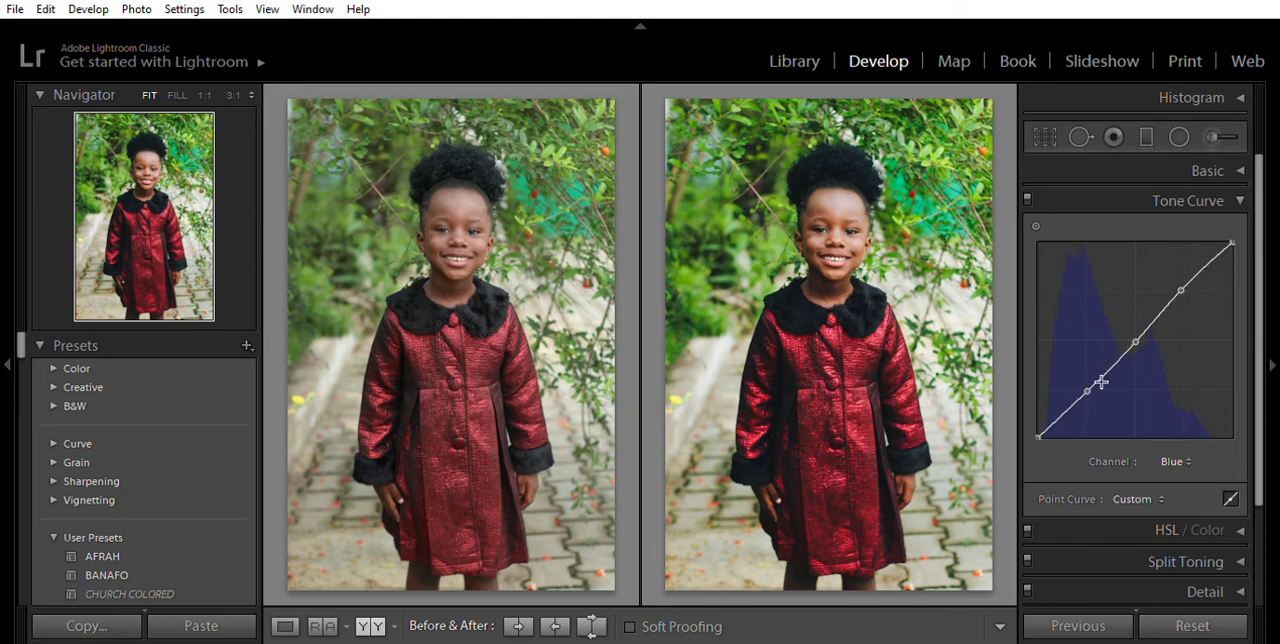
- Lower the Blue curve's shadow point slightly and lift its black endpoint to tint the darkest tones blue
mouse_move(1090, 386)
mouse_down()
mouse_move(1086, 372)
mouse_move(1088, 386)
mouse_up()
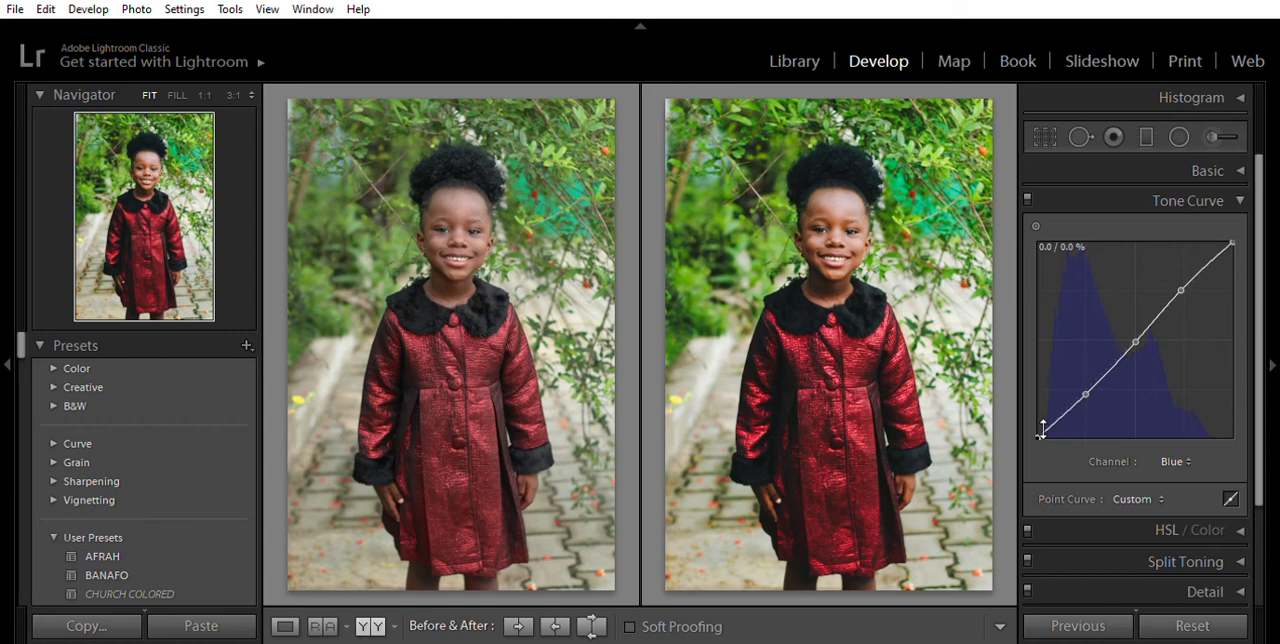
drag(1041, 428, 1026, 376)
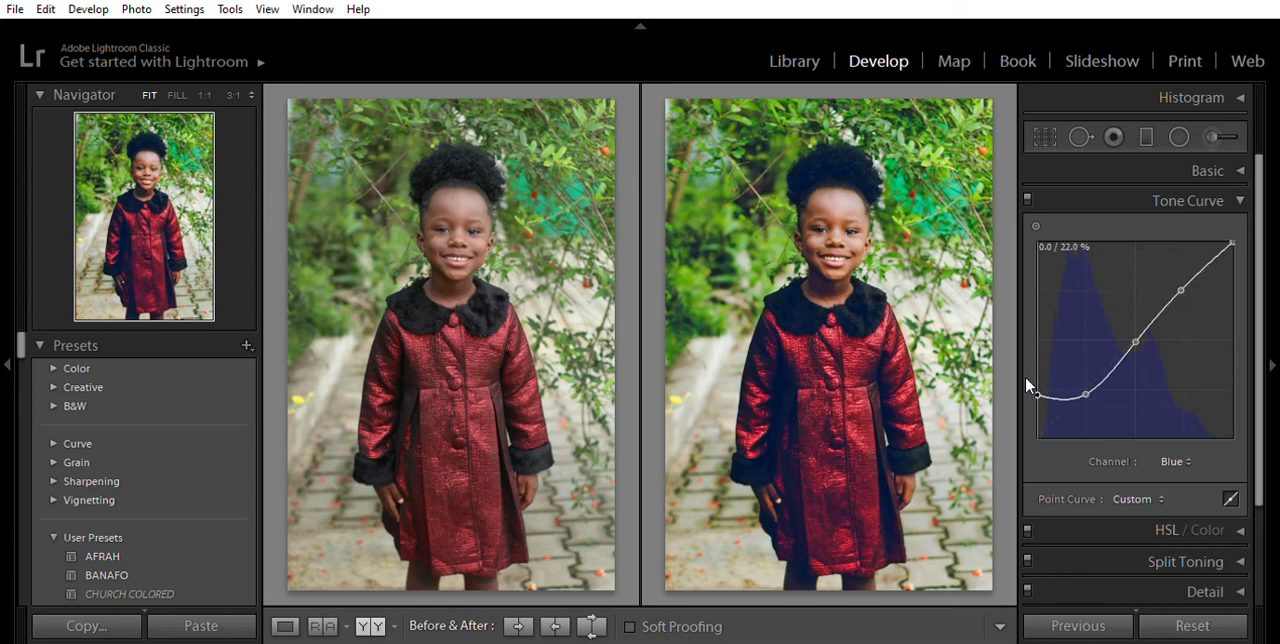
mouse_move(1025, 378)
mouse_down()
mouse_move(1024, 414)
mouse_move(1021, 399)
mouse_up()
- Return to the RGB channel and lower its shadow point to about 24.3 / 19.2 %
click(1145, 463)
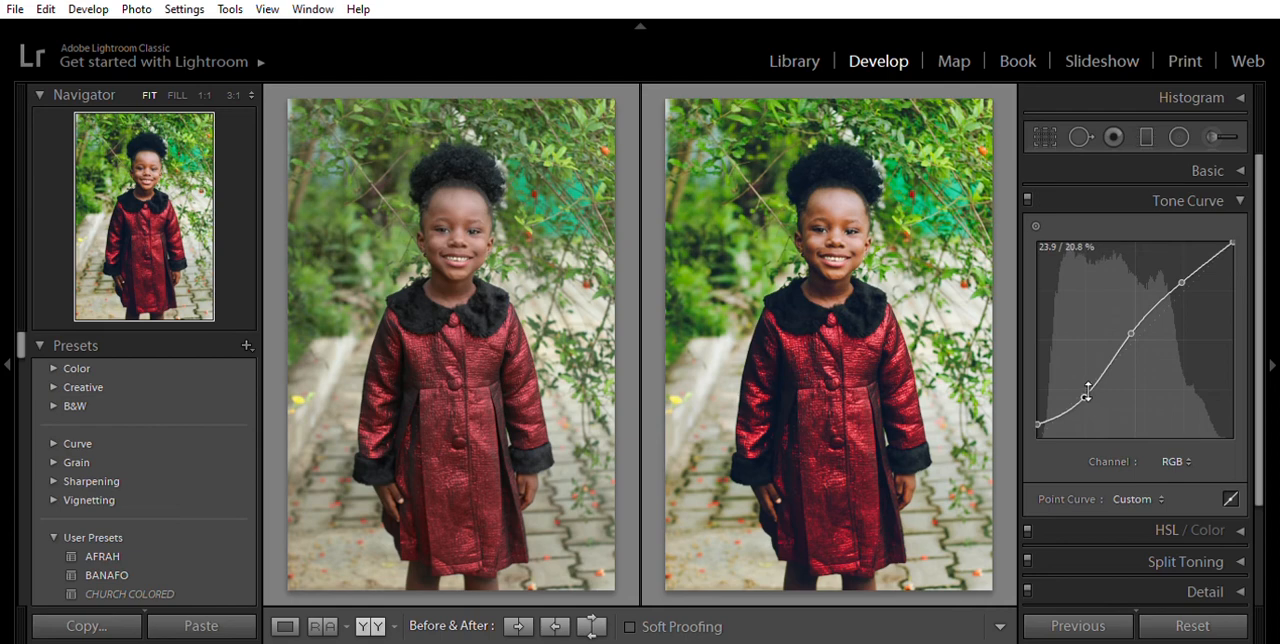
drag(1087, 389, 1087, 391)
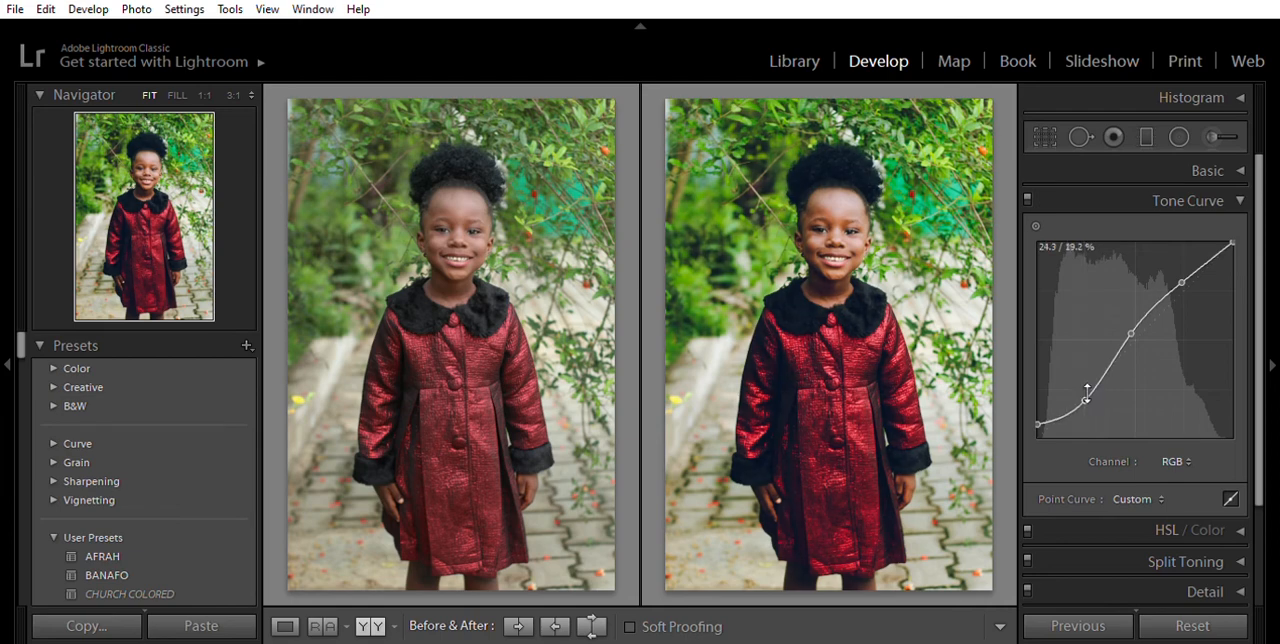